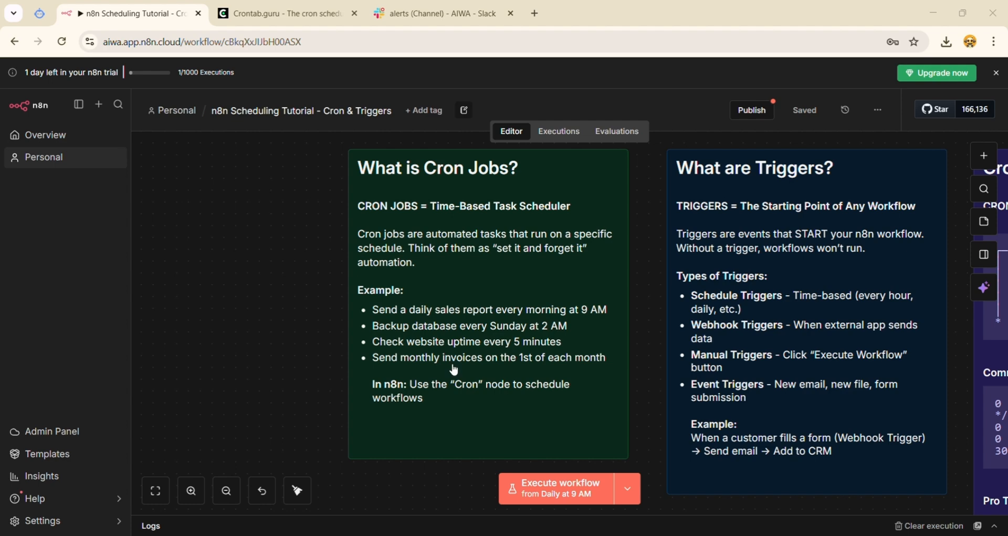
# - Read the canvas notes explaining cron jobs, the types of triggers and the five-position cron syntax
pyautogui.hscroll(5, 549, 250)
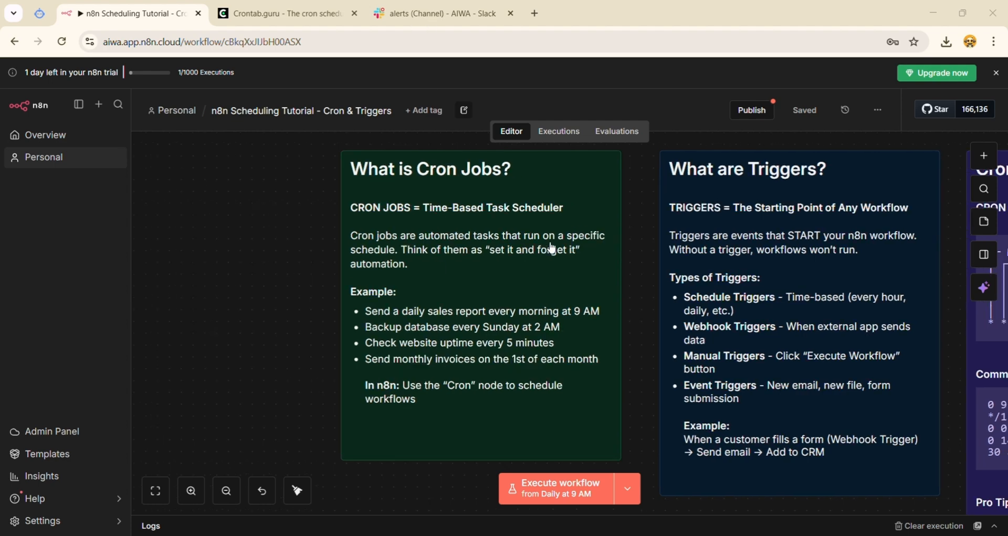
pyautogui.hscroll(4, 549, 250)
pyautogui.hscroll(1, 519, 237)
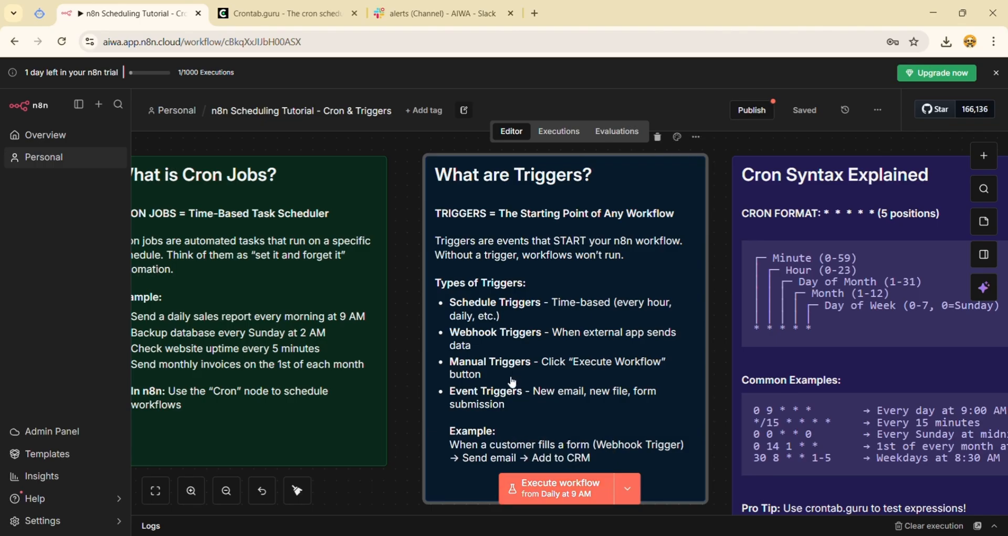
pyautogui.scroll(-1, 509, 404)
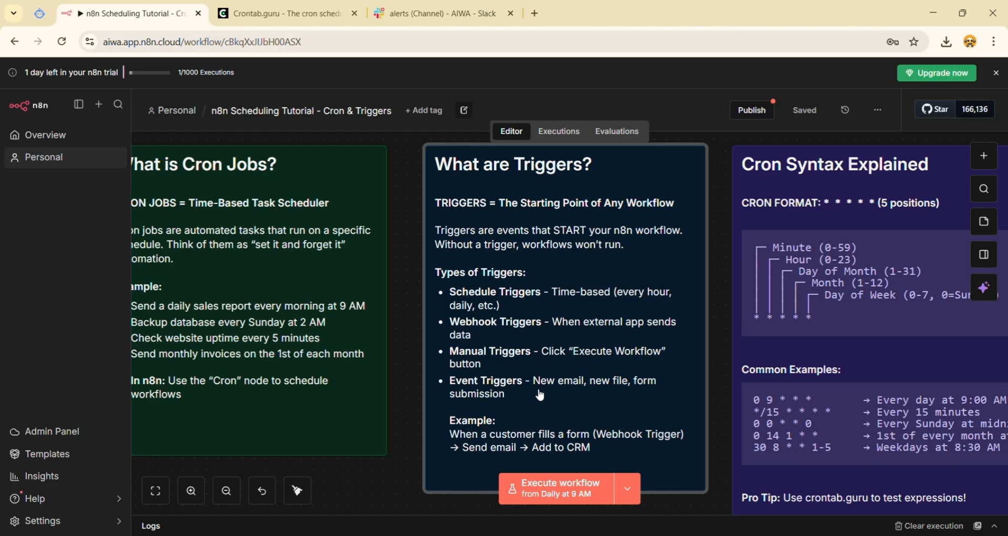
pyautogui.scroll(-2, 535, 395)
pyautogui.scroll(-2, 521, 395)
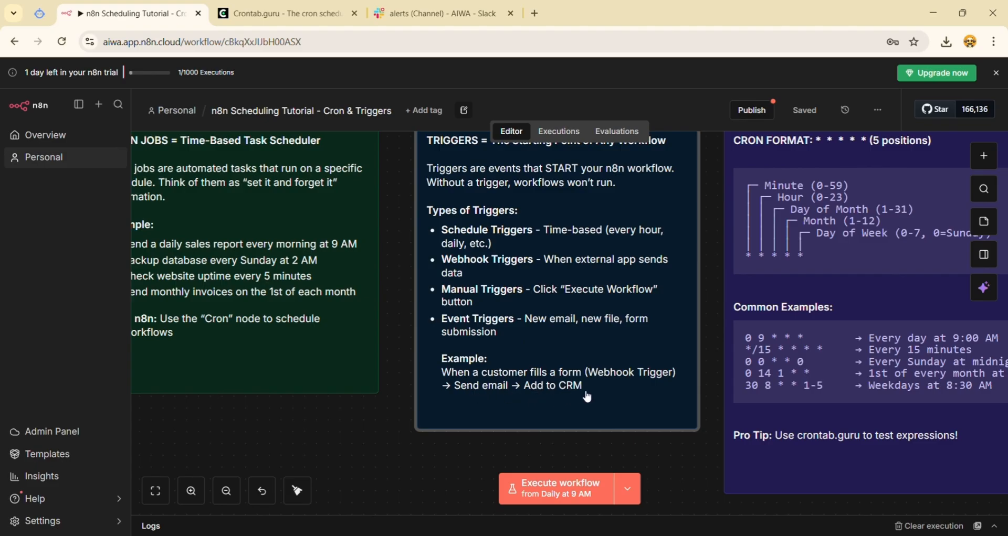
pyautogui.hscroll(2, 596, 317)
pyautogui.scroll(1, 596, 318)
pyautogui.hscroll(7, 600, 319)
pyautogui.scroll(2, 599, 319)
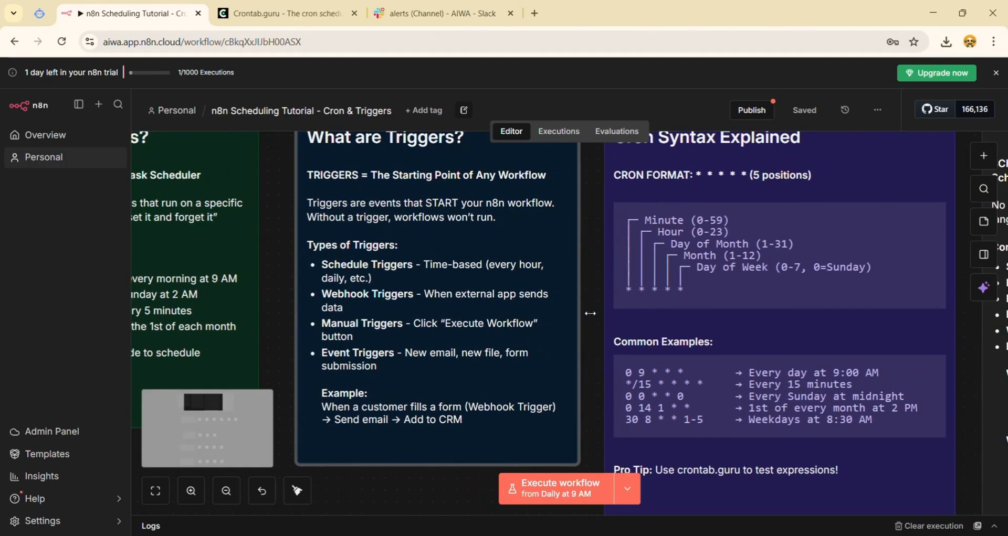
pyautogui.hscroll(1, 483, 348)
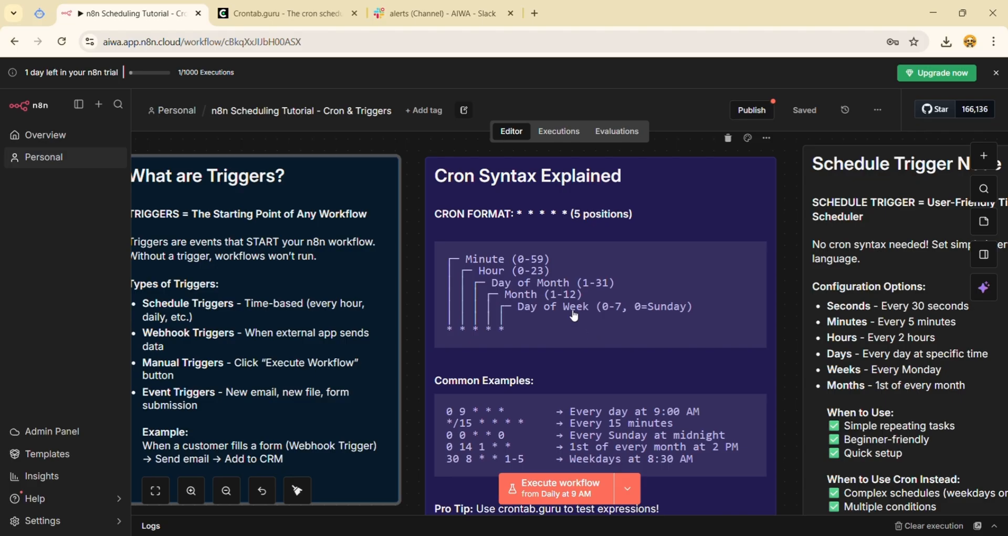
pyautogui.scroll(-2, 556, 294)
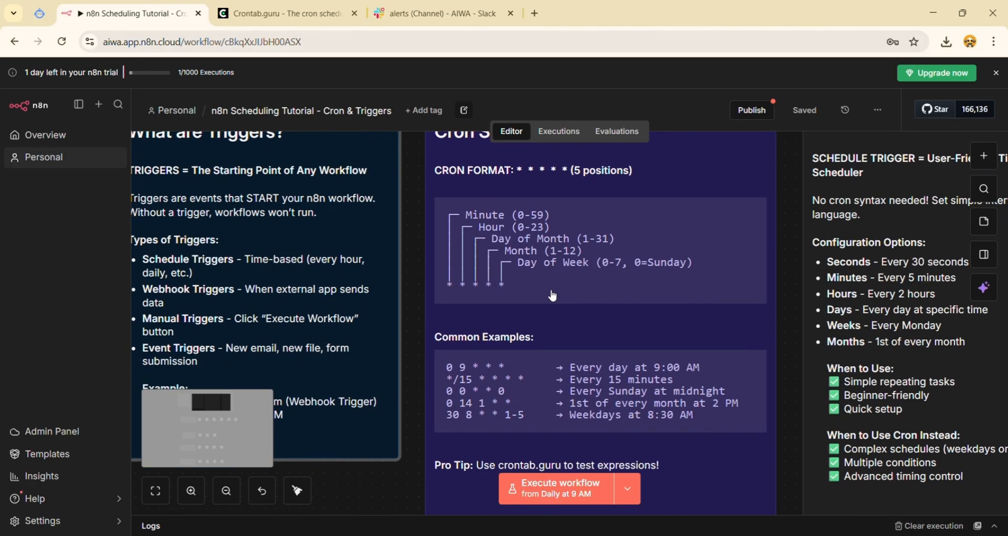
pyautogui.scroll(-1, 551, 294)
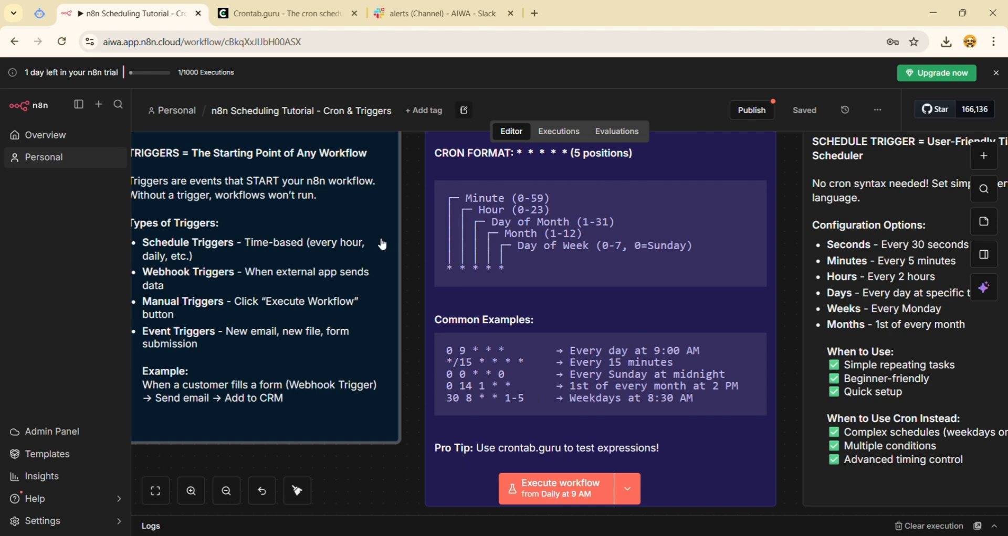
# - Switch to crontab guru, examine the plain-language description of the expression 5 0 * 8 *, and return to the n8n workflow
pyautogui.click(284, 6)
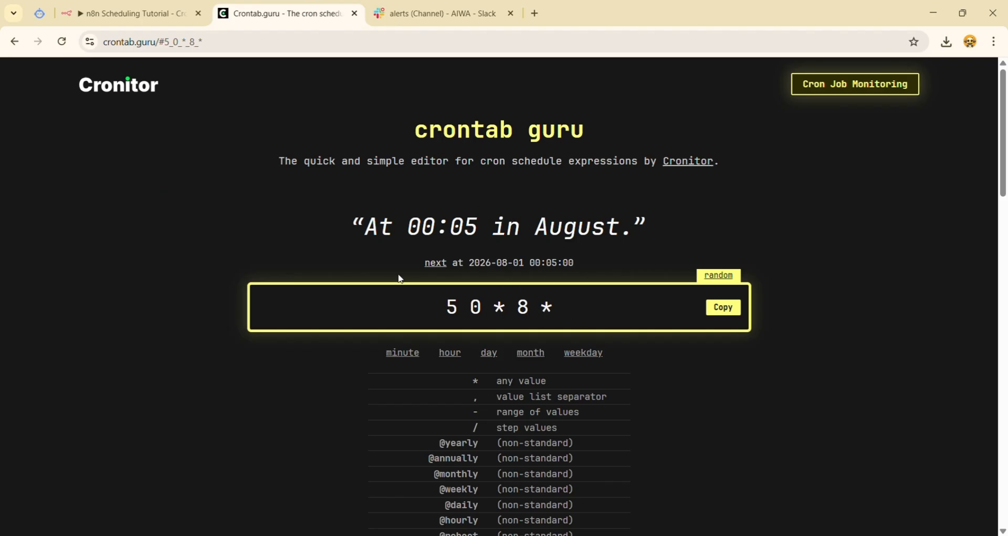
pyautogui.moveTo(361, 227); pyautogui.dragTo(632, 225)
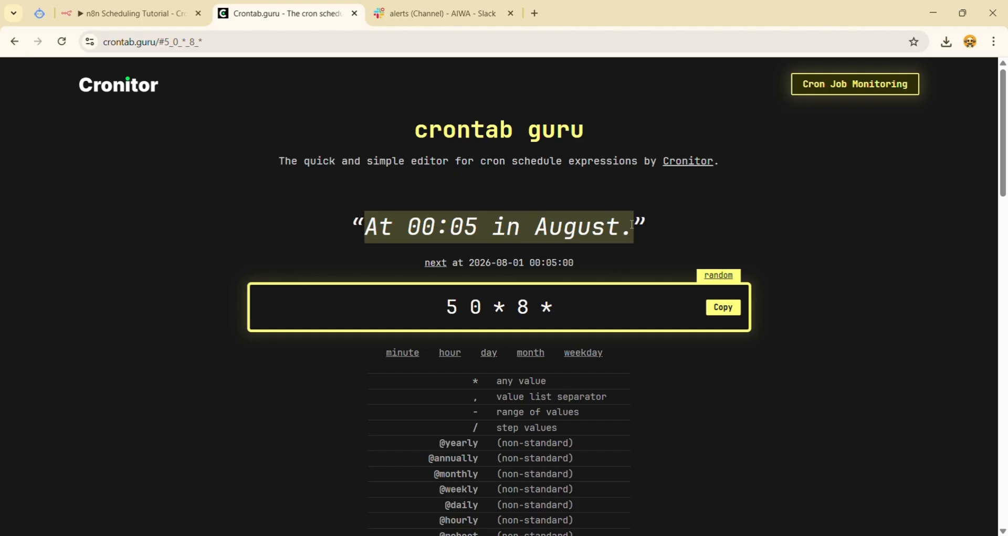
pyautogui.click(130, 3)
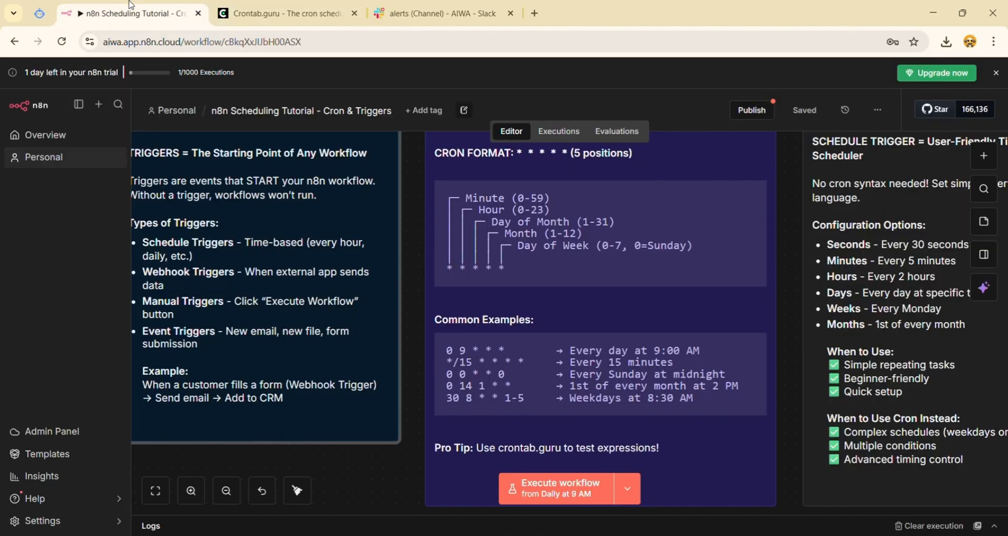
# - Search the node library for "sc" to look up the Schedule Trigger node, and close the search without adding it
pyautogui.hscroll(5, 651, 278)
pyautogui.scroll(4, 654, 284)
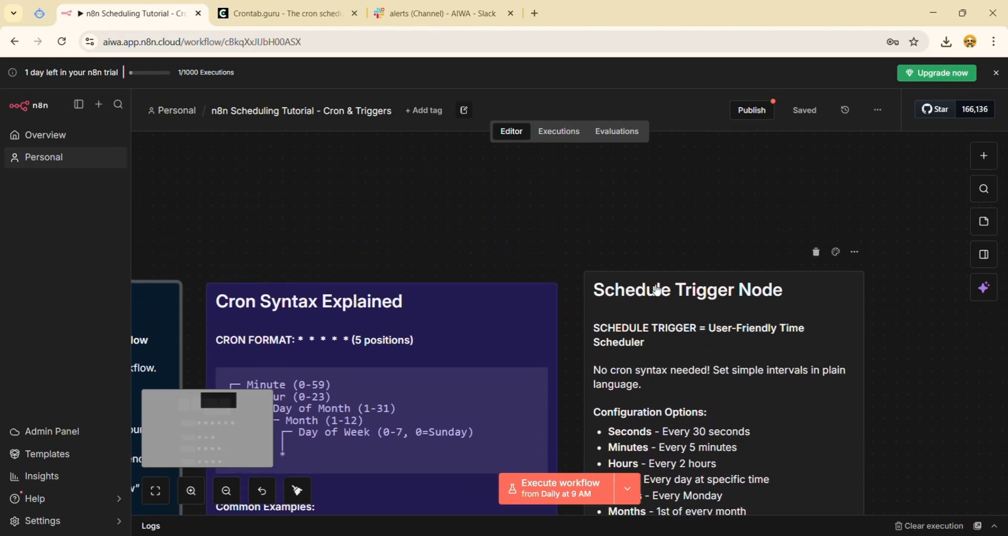
pyautogui.scroll(-3, 658, 290)
pyautogui.hscroll(4, 657, 290)
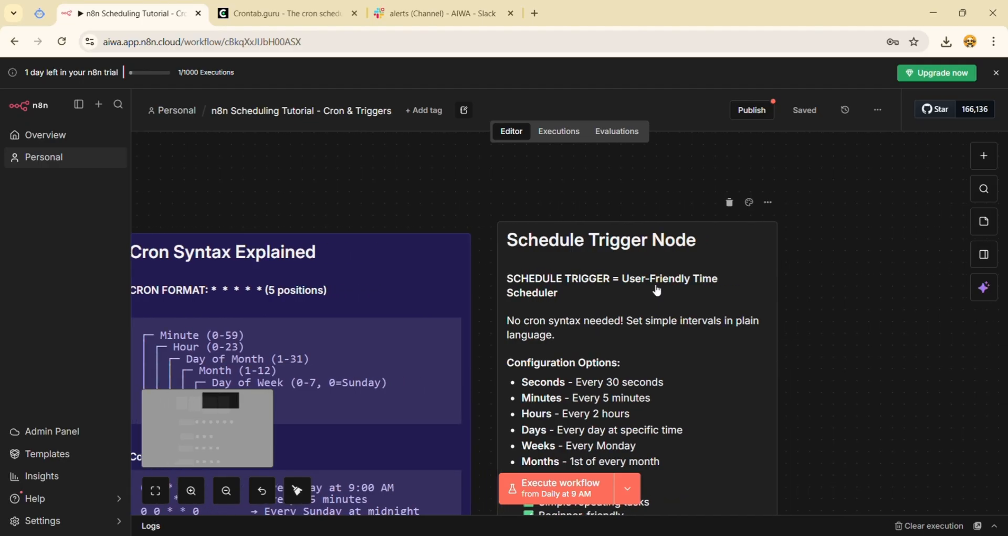
pyautogui.hscroll(1, 657, 290)
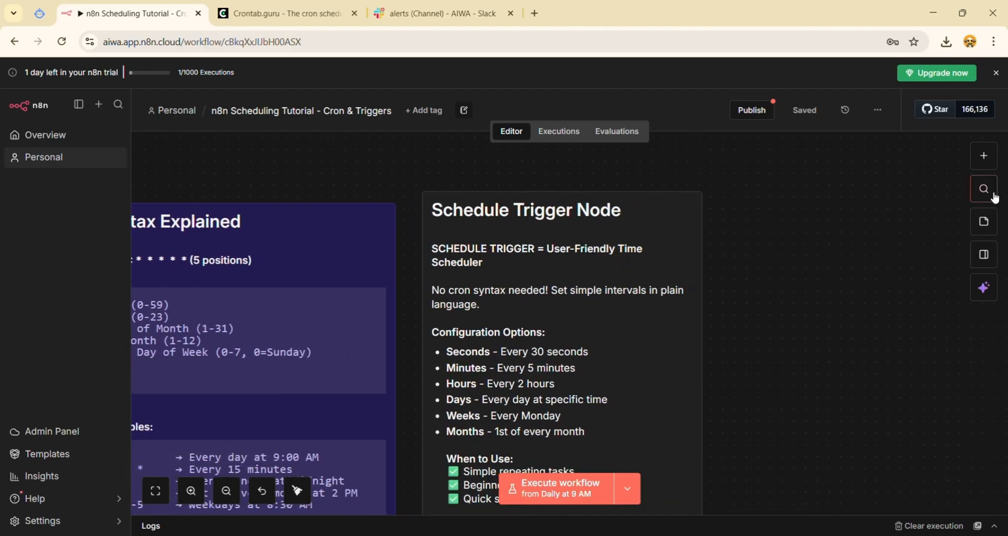
pyautogui.click(984, 164)
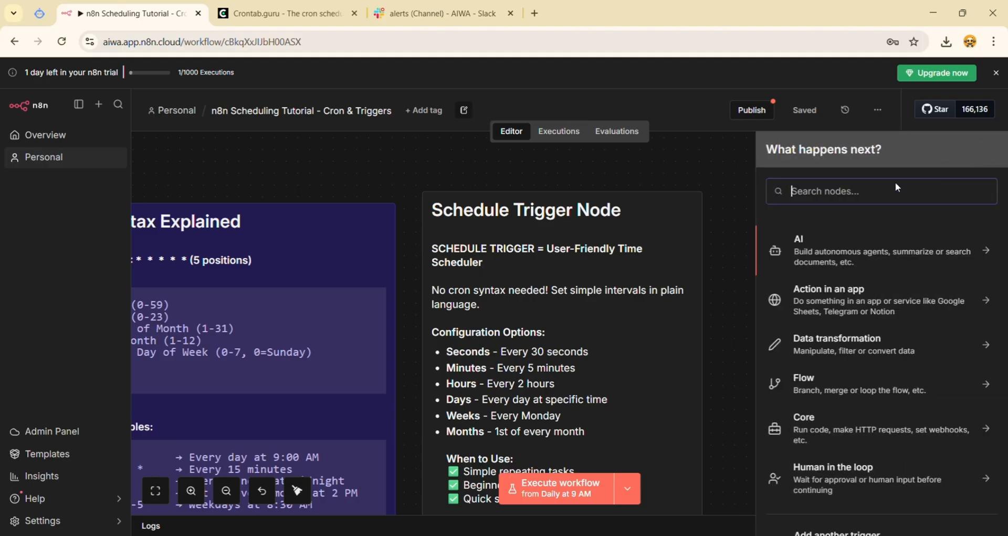
pyautogui.write('sc')
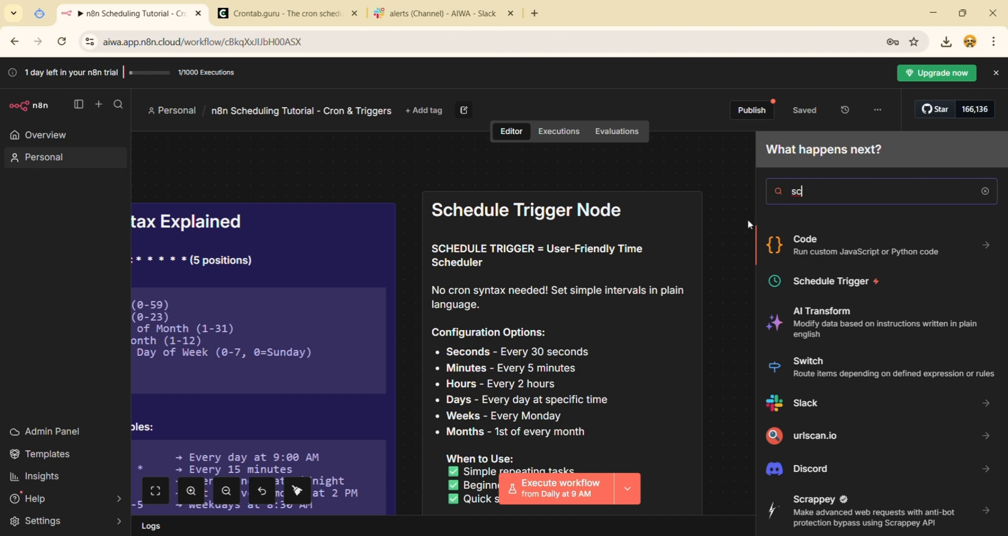
pyautogui.click(726, 213)
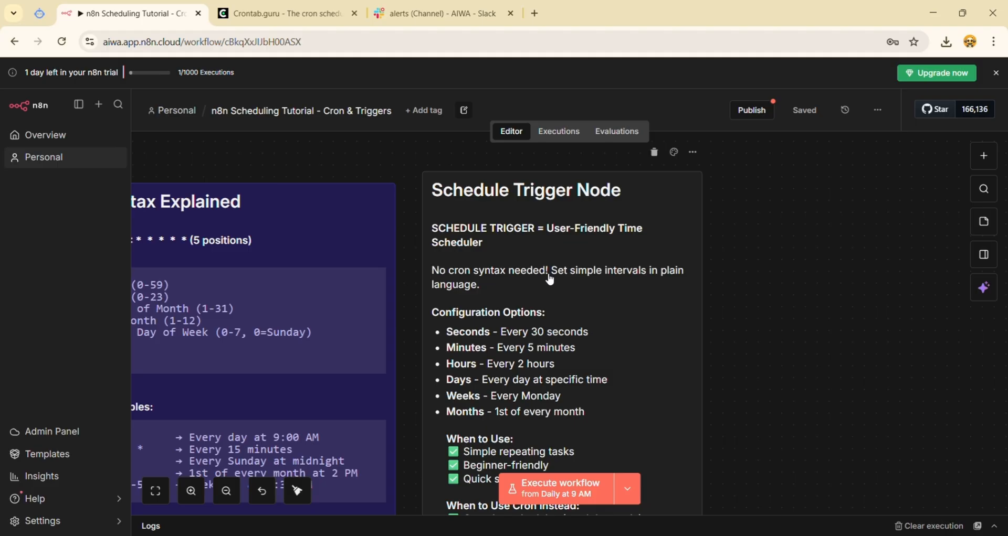
# - Read the Schedule Trigger Node note's configuration options and usage advice, comparing it with the Cron Syntax Explained note
pyautogui.hscroll(-3, 485, 290)
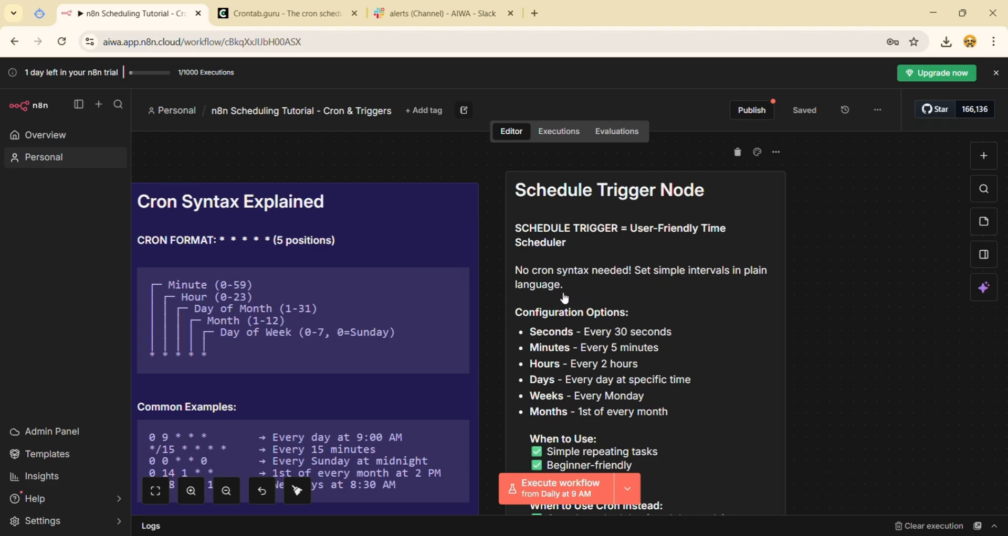
pyautogui.scroll(-2, 563, 294)
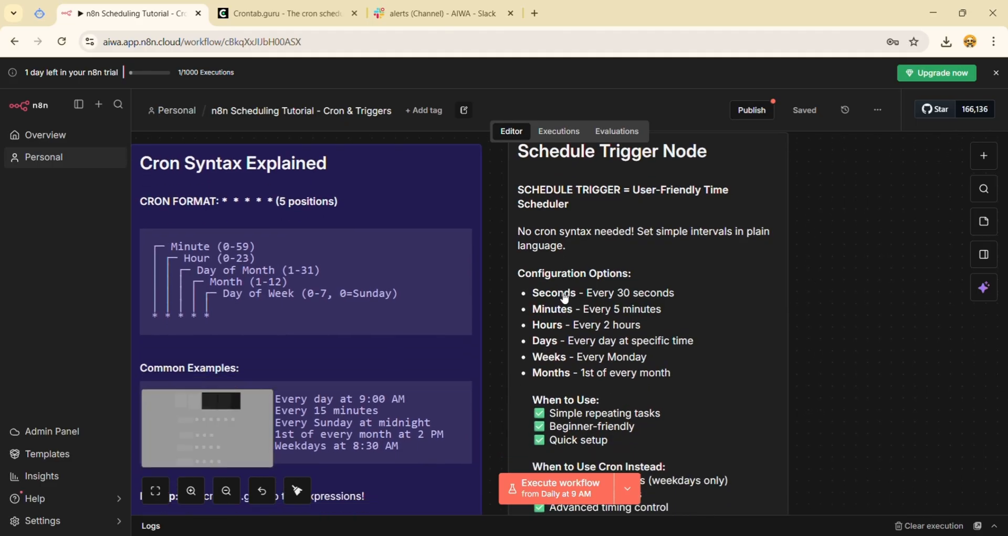
pyautogui.scroll(-1, 559, 271)
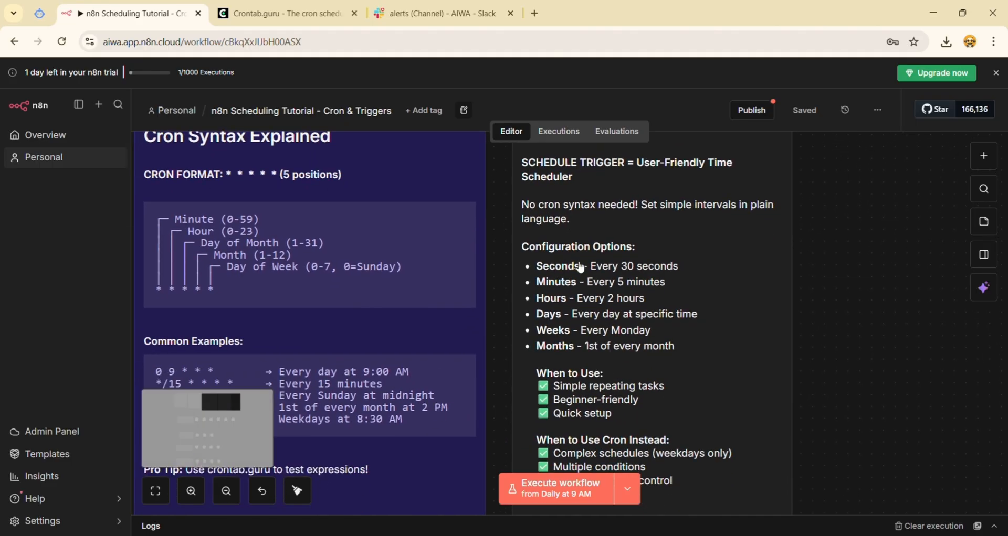
pyautogui.scroll(3, 580, 260)
pyautogui.scroll(-3, 619, 259)
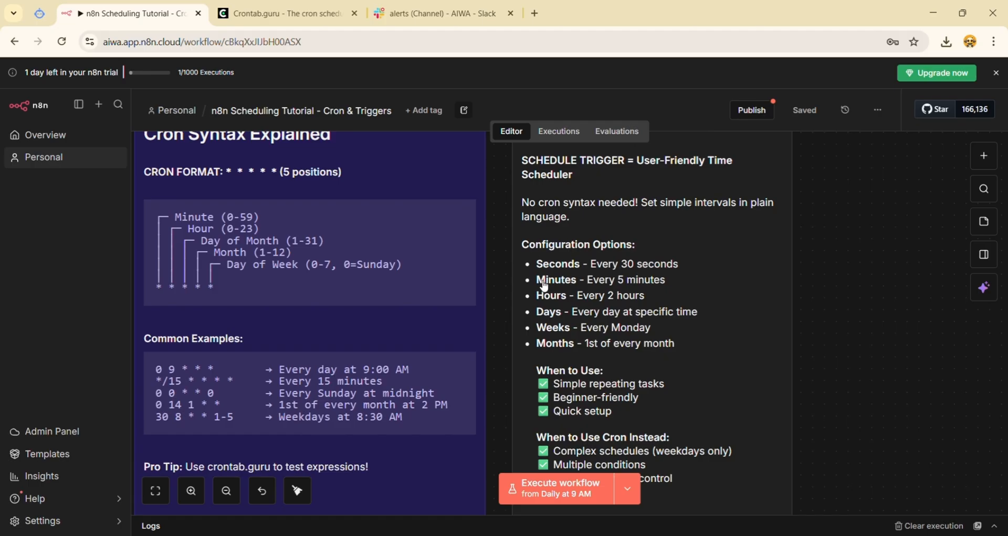
pyautogui.scroll(-2, 589, 351)
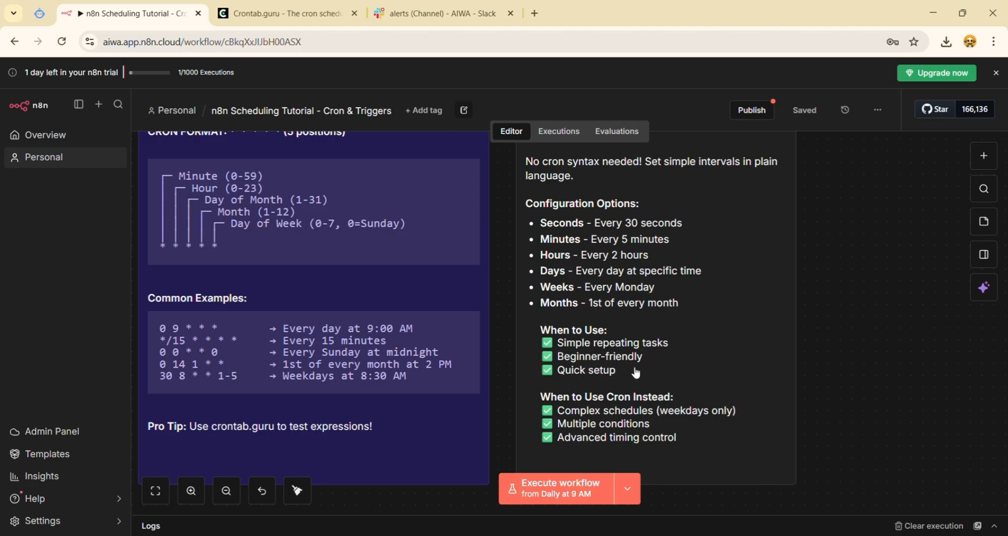
pyautogui.scroll(-1, 627, 373)
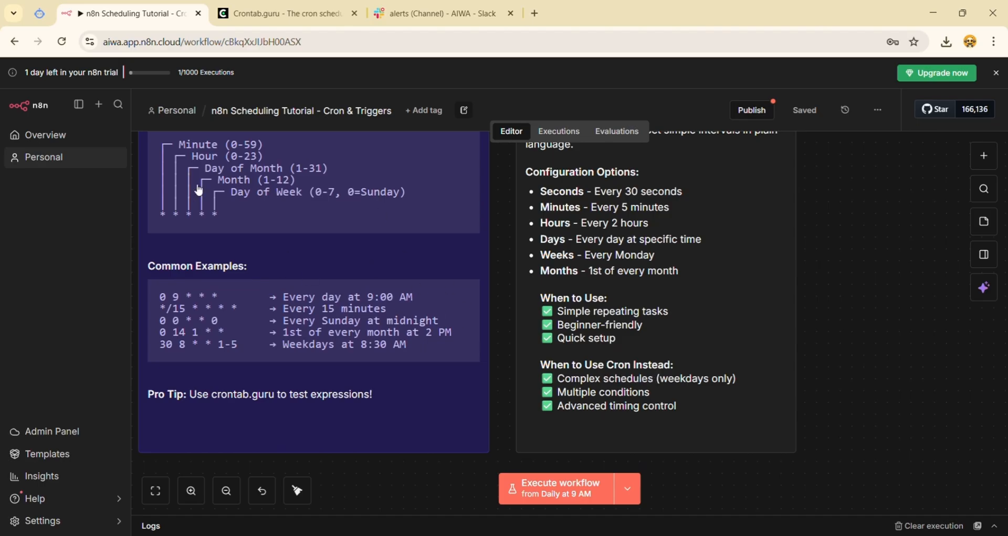
pyautogui.scroll(3, 598, 314)
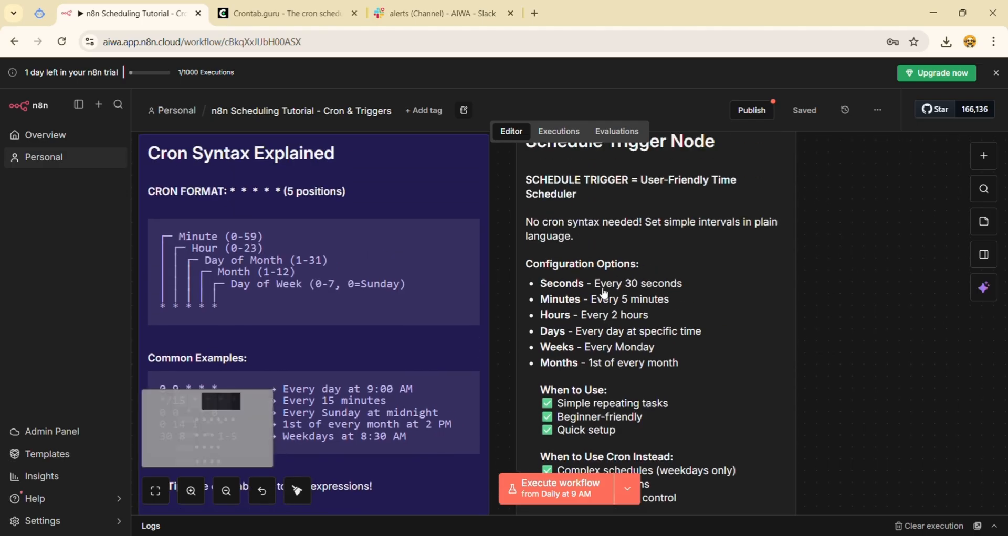
pyautogui.scroll(-3, 576, 250)
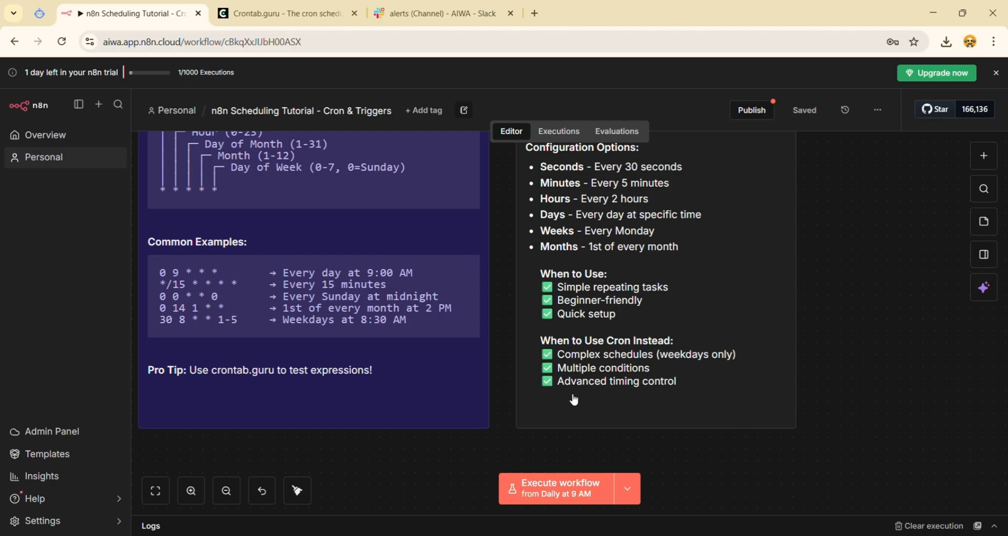
pyautogui.hscroll(-3, 574, 395)
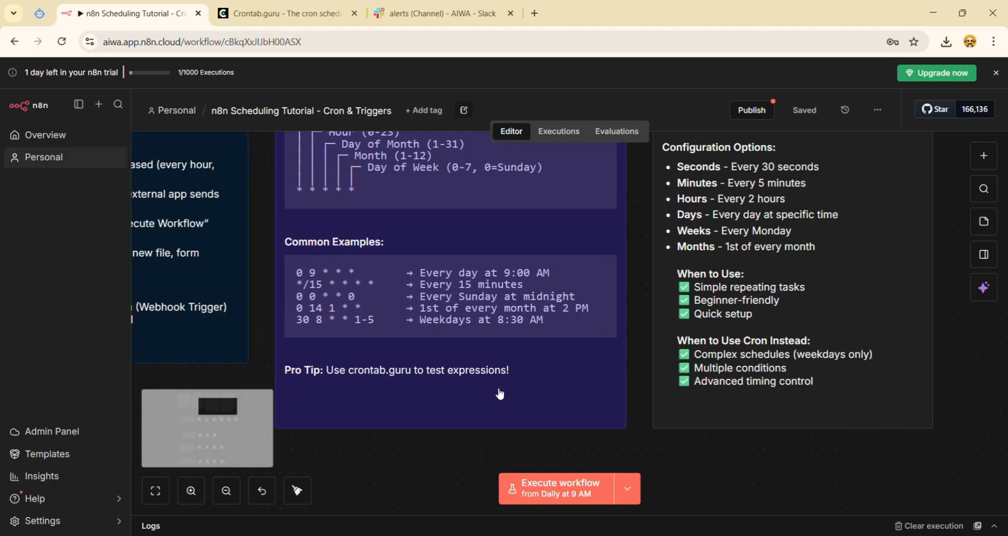
pyautogui.scroll(3, 450, 397)
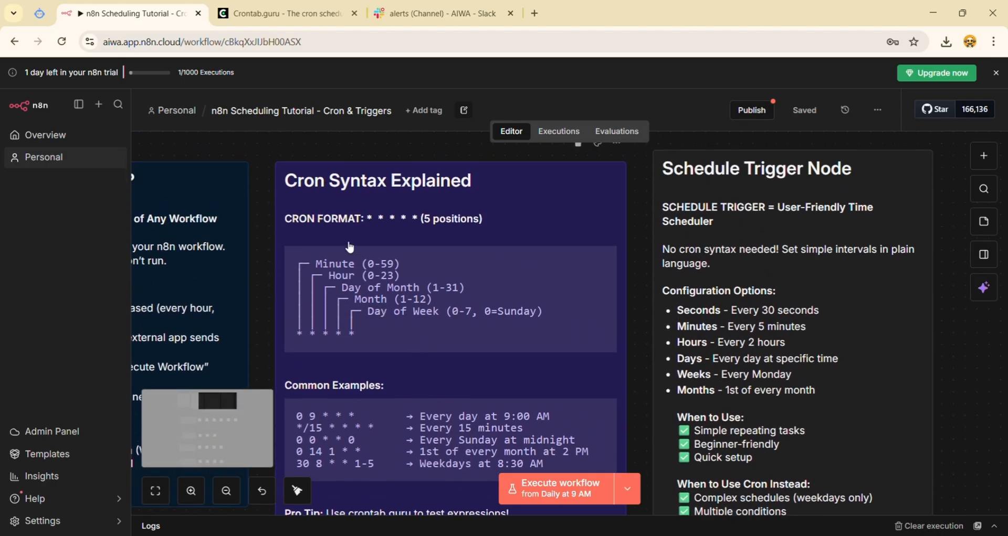
pyautogui.scroll(-2, 383, 345)
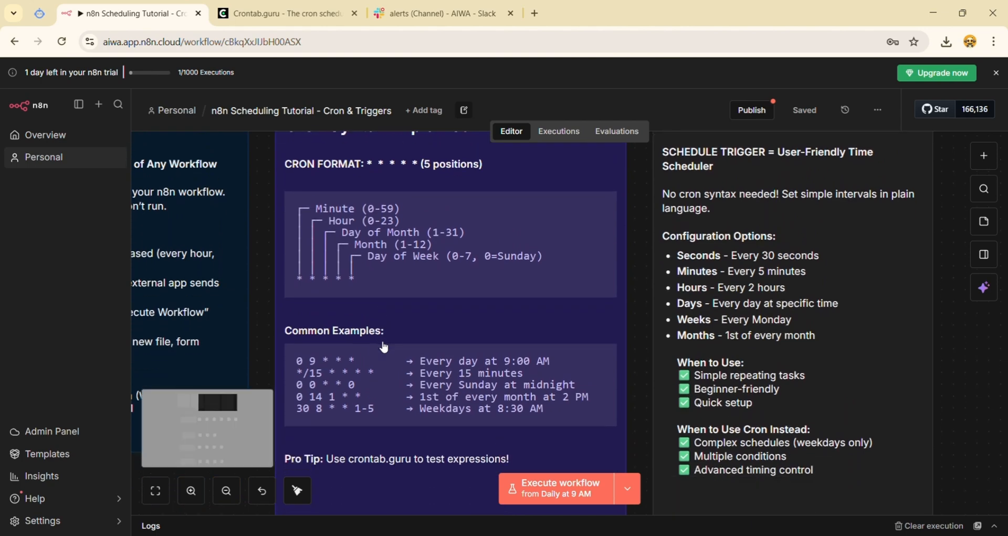
pyautogui.scroll(3, 772, 244)
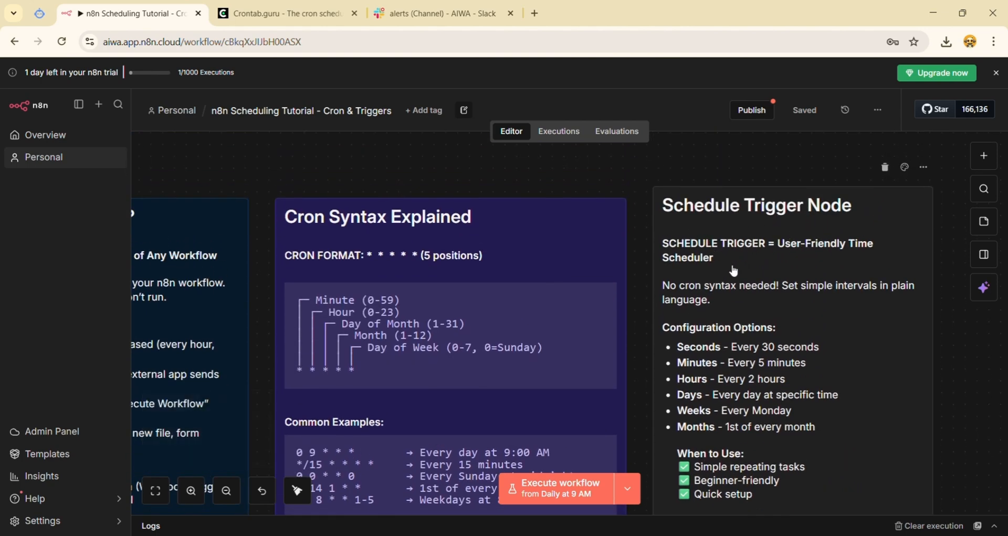
# - Open the Daily at 9 AM trigger's settings and switch its mode to Custom to examine the cron expression field
pyautogui.scroll(-10, 747, 254)
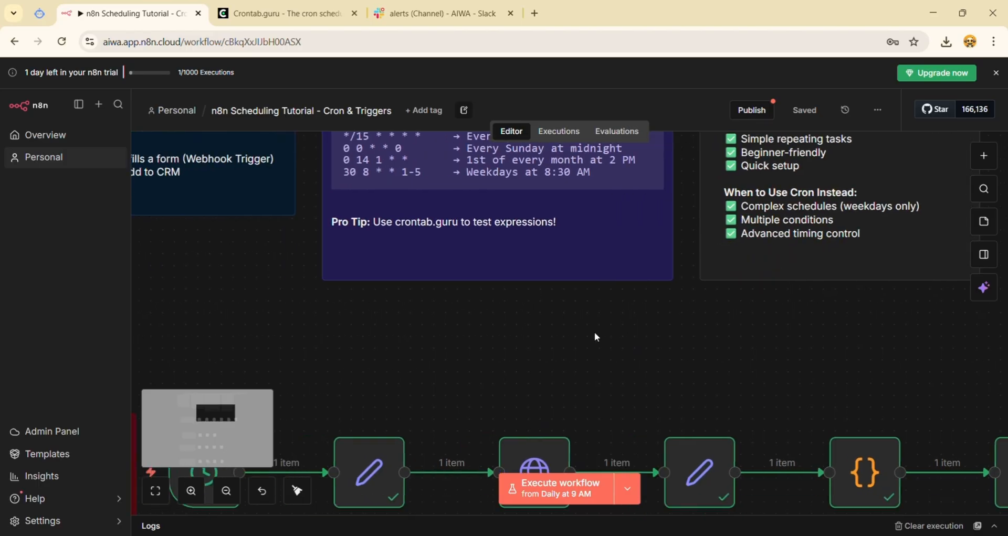
pyautogui.scroll(-1, 597, 338)
pyautogui.hscroll(-3, 576, 273)
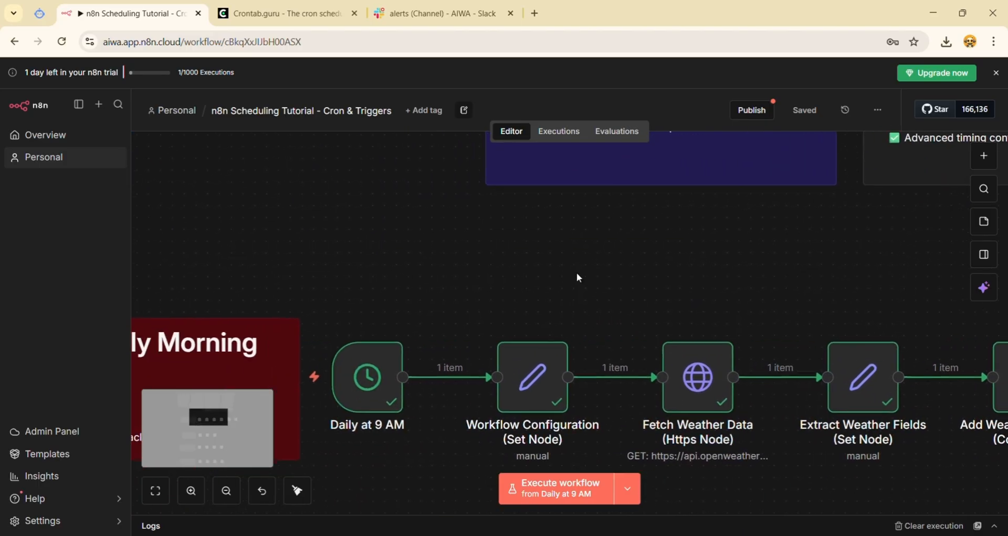
pyautogui.doubleClick(377, 375)
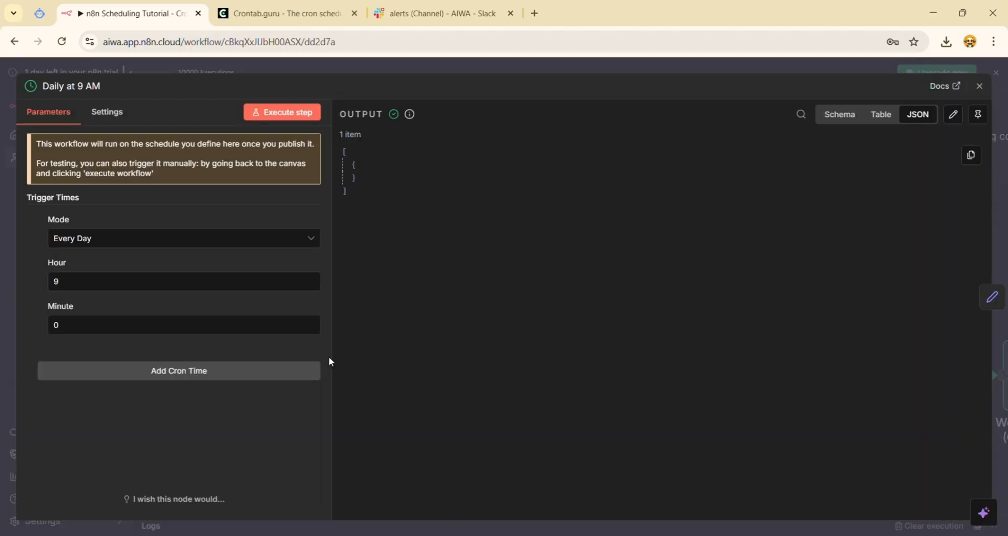
pyautogui.click(261, 241)
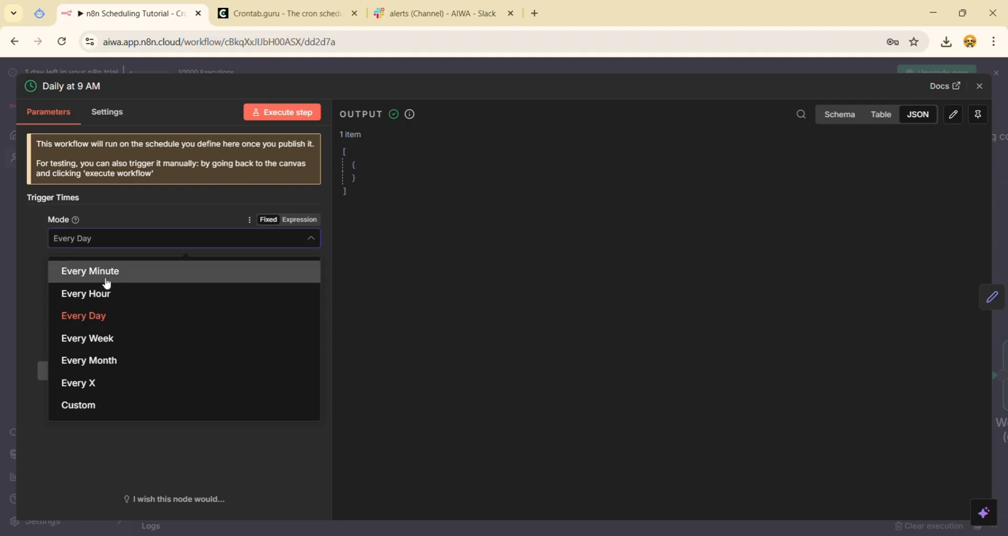
pyautogui.click(87, 409)
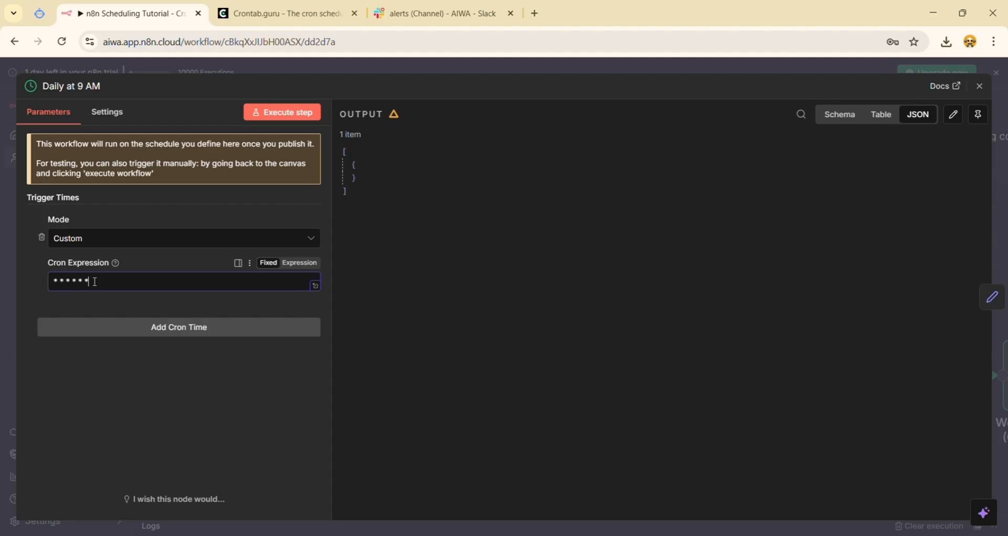
# - Set the trigger's mode to Every Day with the hour at 9, and close the node's settings
pyautogui.click(200, 248)
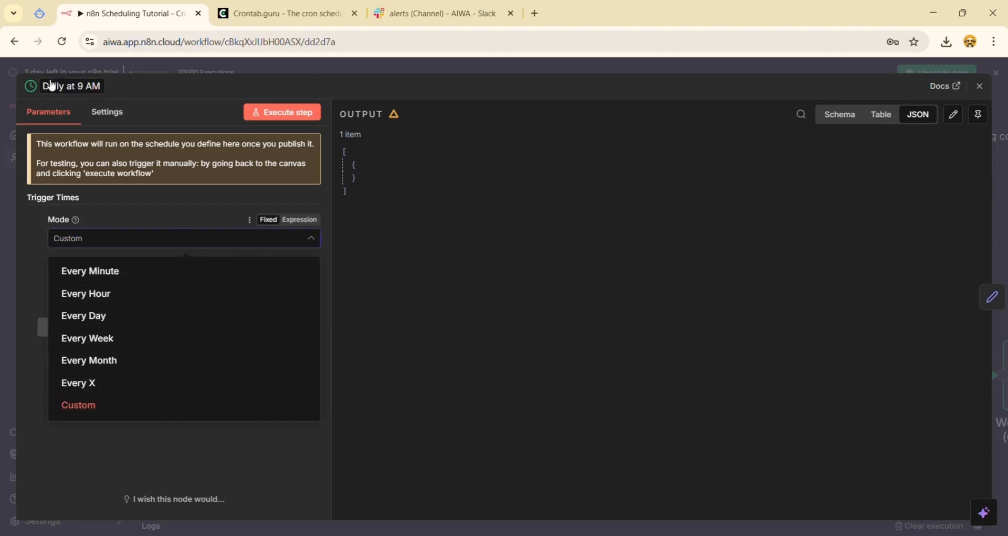
pyautogui.click(84, 318)
pyautogui.click(74, 284)
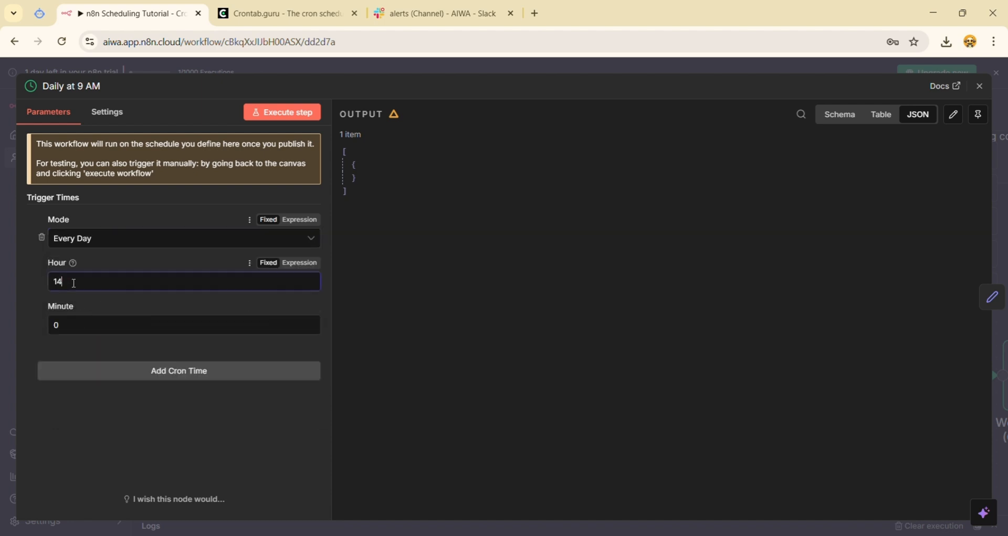
pyautogui.moveTo(74, 284); pyautogui.dragTo(44, 295)
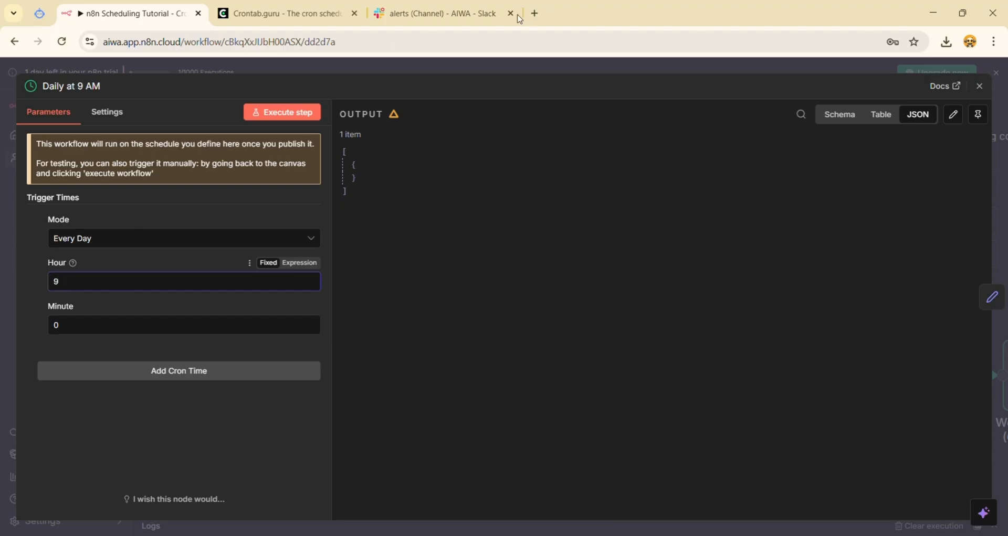
pyautogui.doubleClick(56, 282)
pyautogui.click(980, 88)
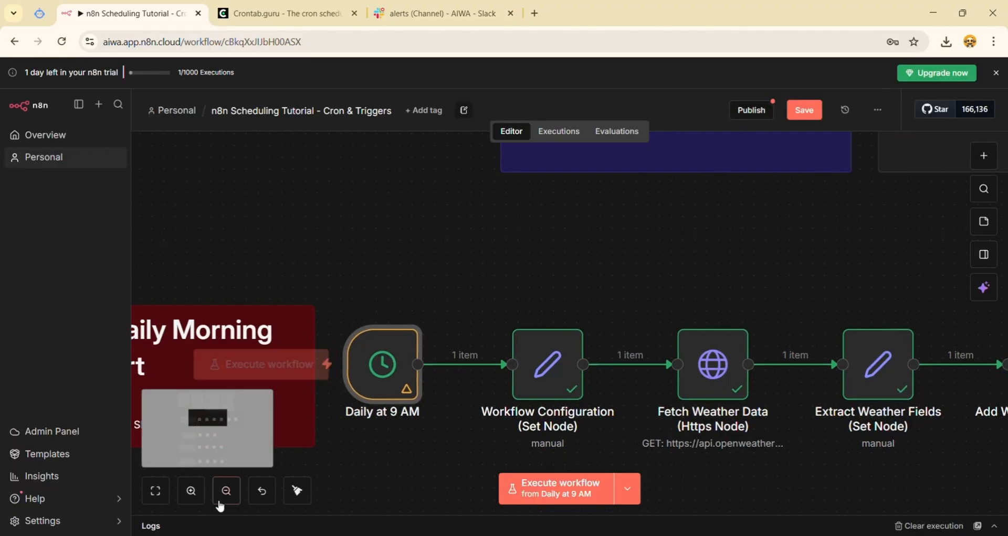
# - Execute the Example 1 Daily Morning Weather Report workflow from its Daily at 9 AM trigger
pyautogui.click(225, 491)
pyautogui.click(226, 492)
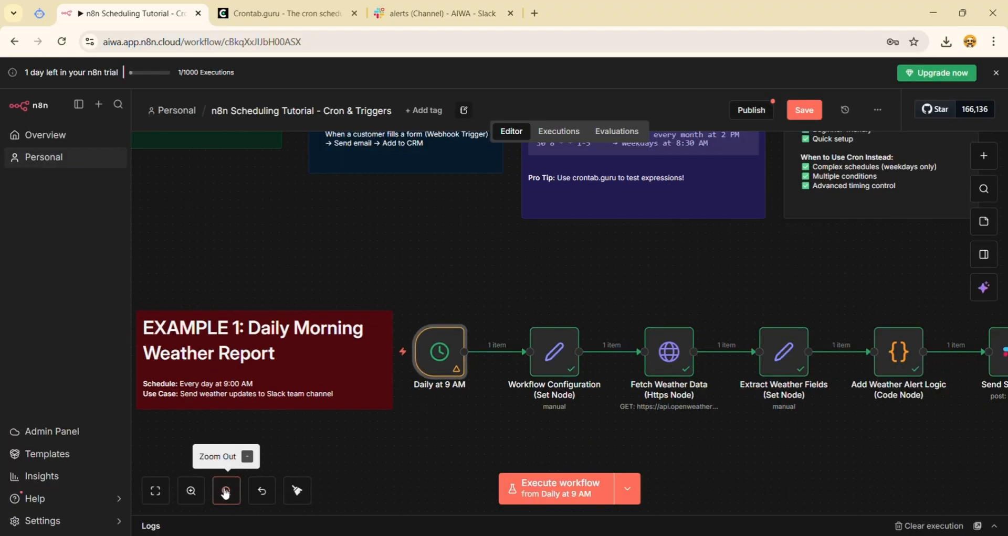
pyautogui.click(226, 492)
pyautogui.hscroll(3, 467, 458)
pyautogui.hscroll(-2, 540, 434)
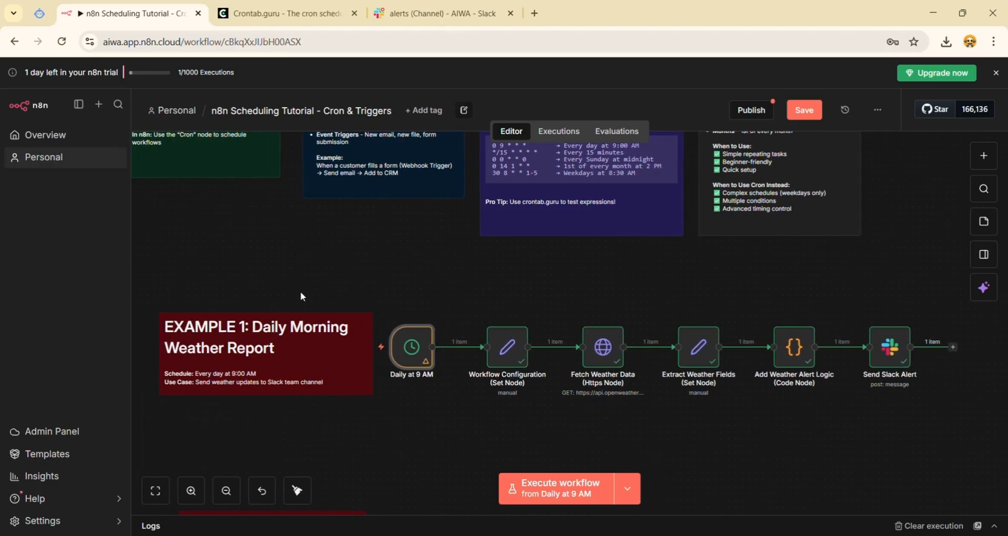
pyautogui.scroll(-2, 460, 455)
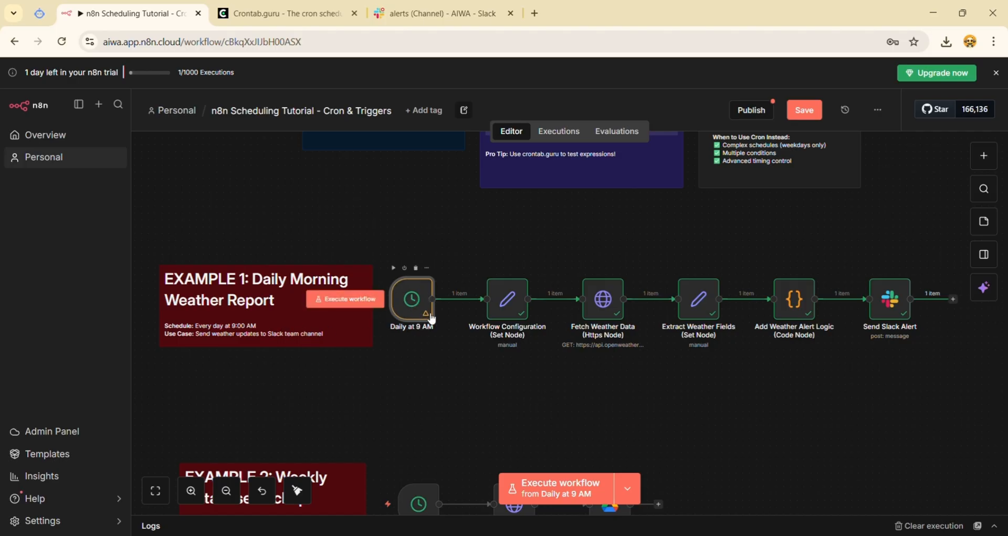
pyautogui.hscroll(1, 620, 329)
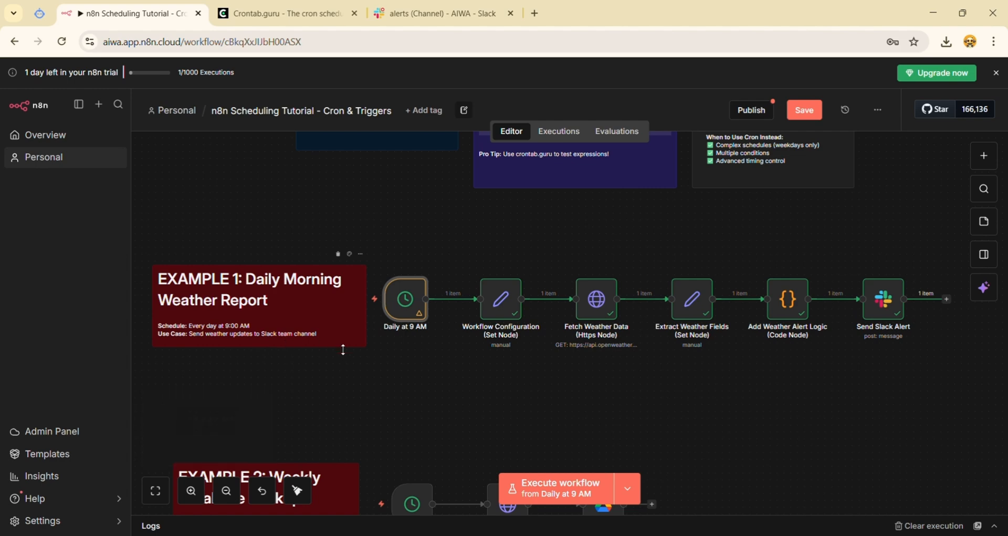
pyautogui.hscroll(3, 524, 380)
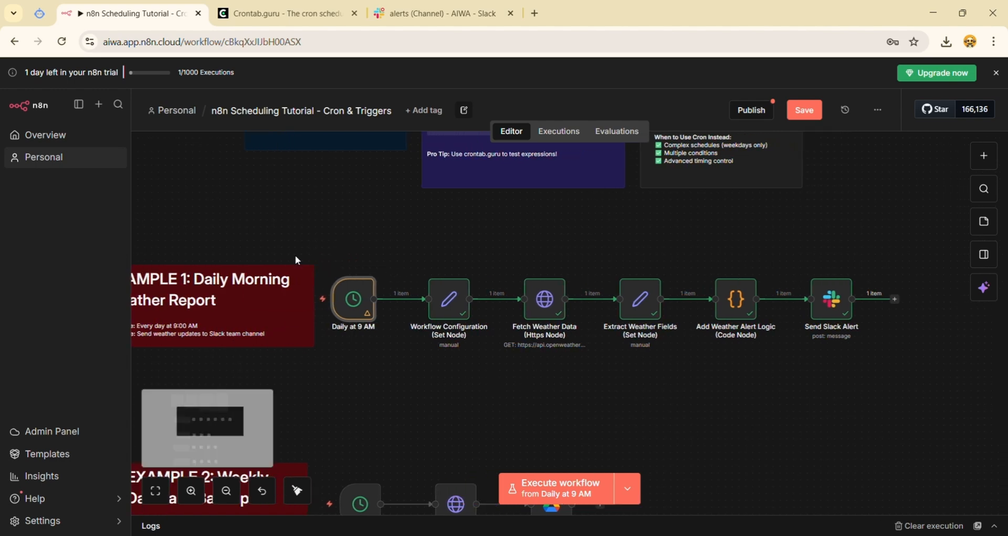
pyautogui.hscroll(1, 420, 231)
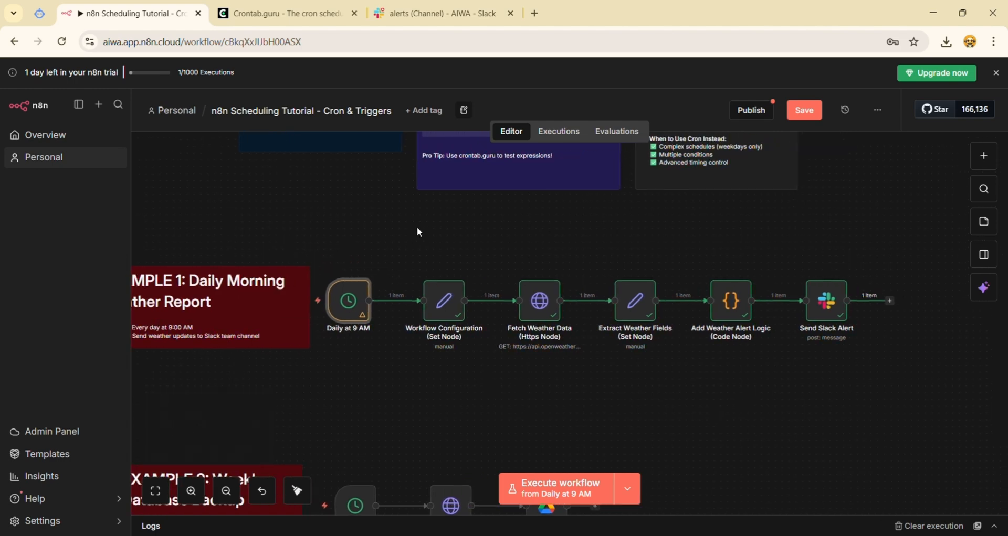
pyautogui.hscroll(1, 419, 232)
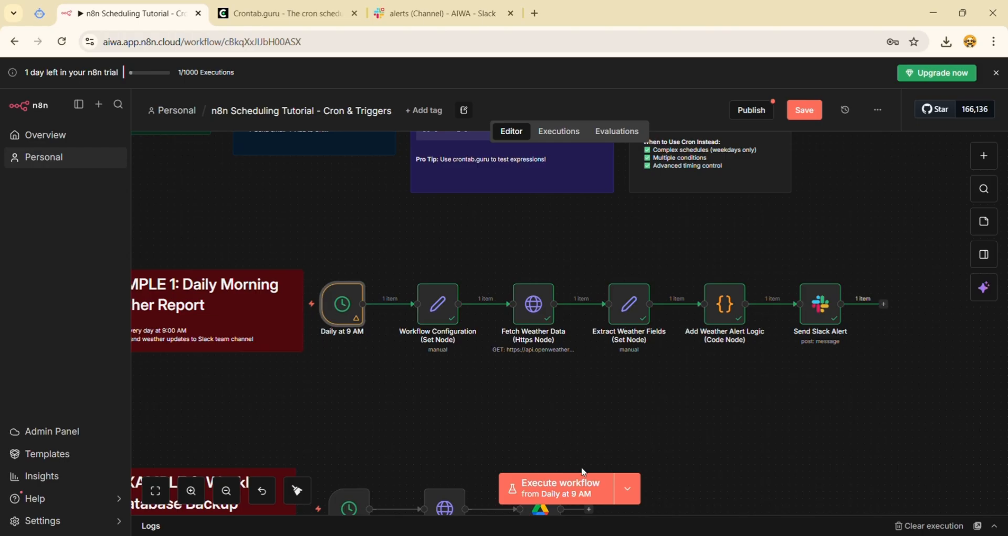
pyautogui.click(292, 304)
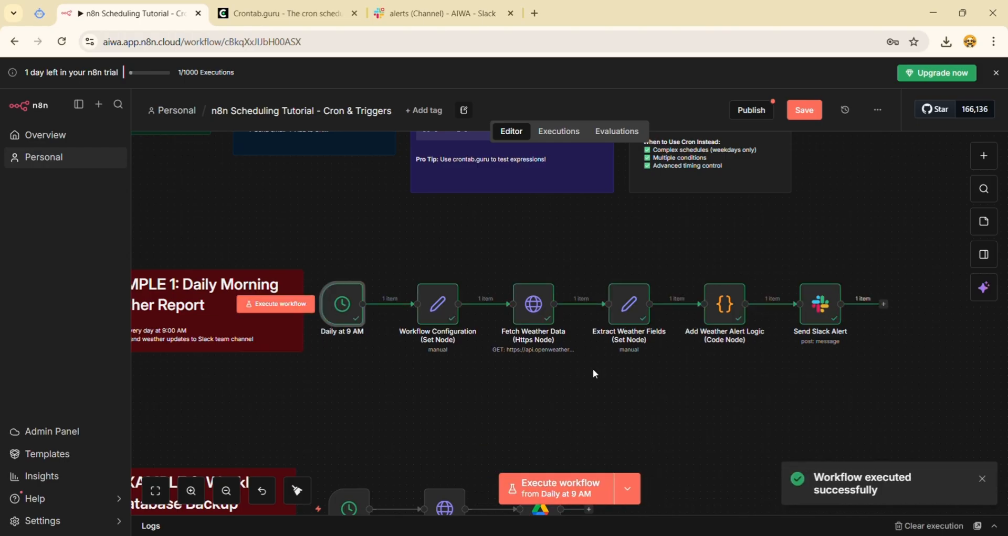
pyautogui.moveTo(359, 321)
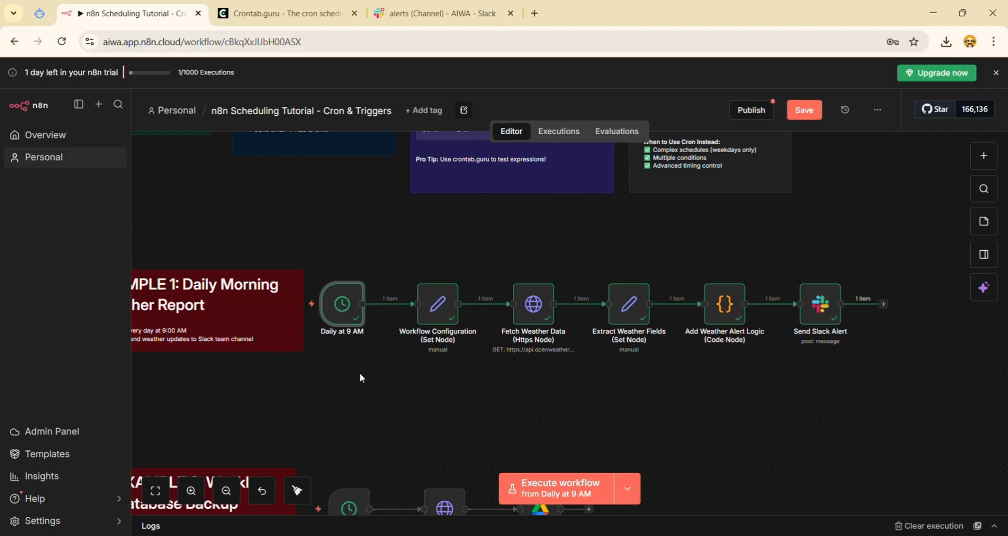
# - Switch to the Slack alerts channel, read today's weather report message, and return to the n8n workflow
pyautogui.click(397, 14)
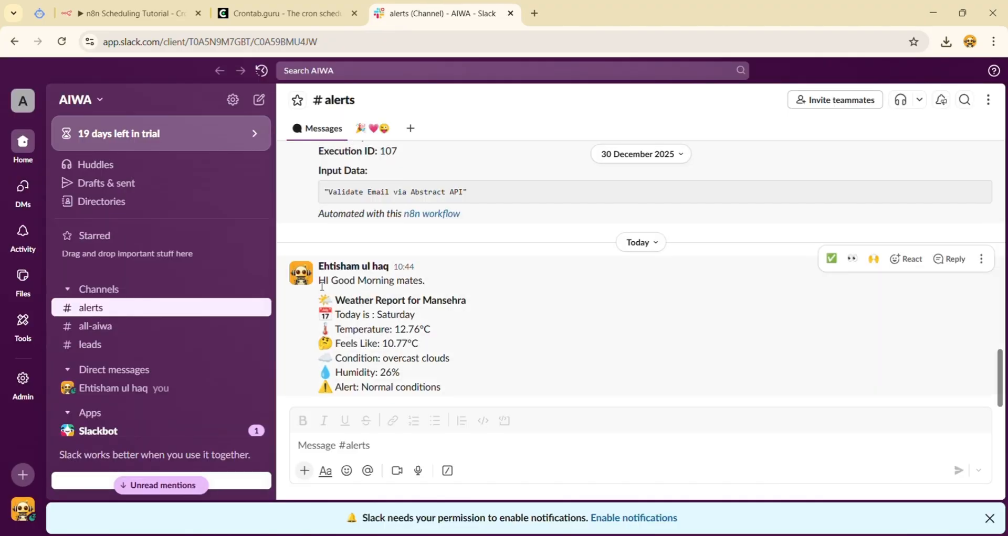
pyautogui.moveTo(320, 280); pyautogui.dragTo(432, 383)
pyautogui.click(435, 386)
pyautogui.click(137, 6)
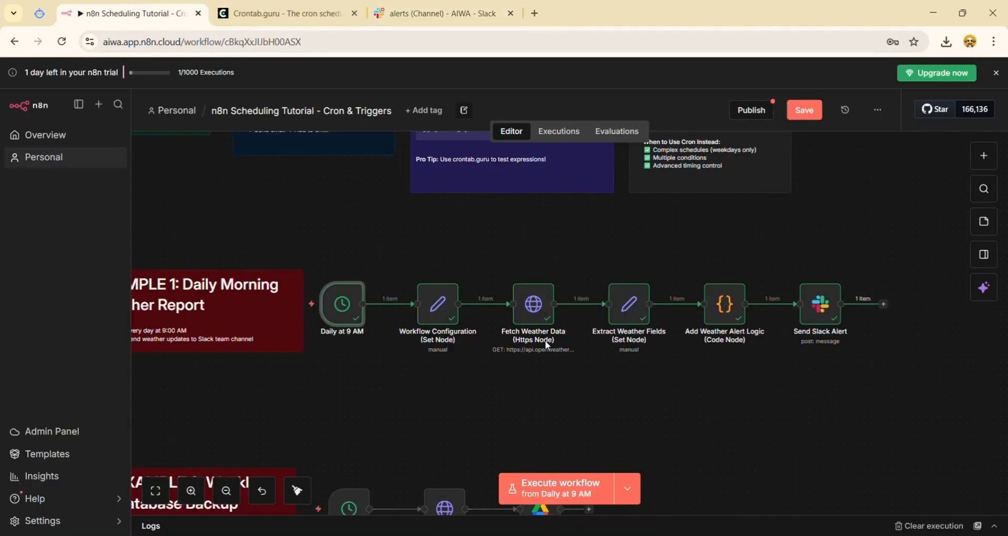
# - Examine the fields set in the Workflow Configuration node, including location, alert_time and Day of week, and close it
pyautogui.click(439, 309)
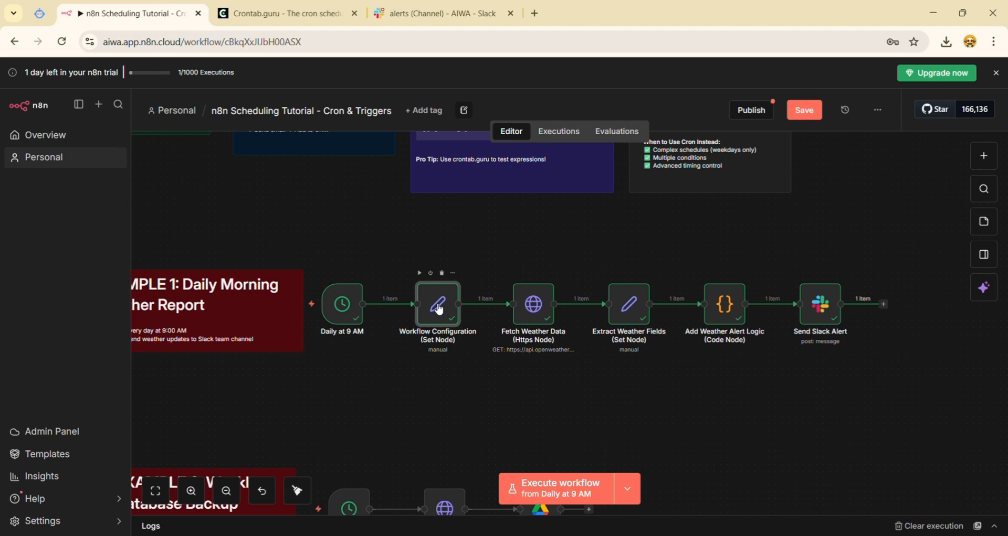
pyautogui.doubleClick(440, 310)
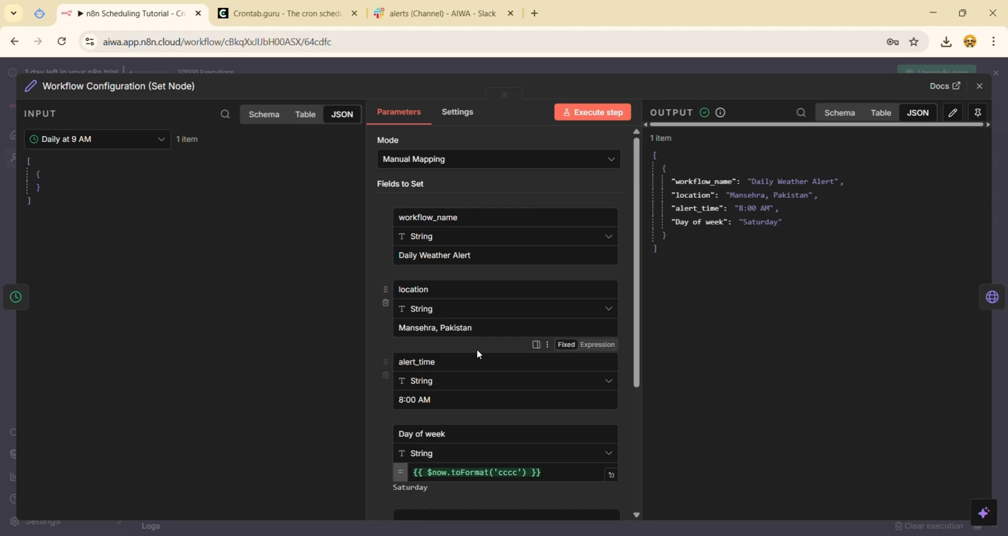
pyautogui.scroll(-3, 418, 417)
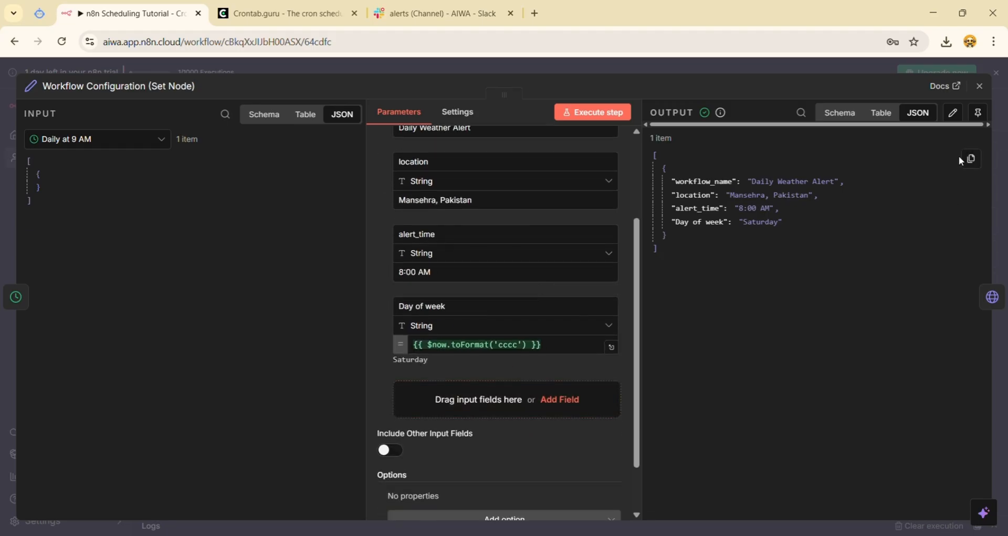
pyautogui.click(979, 90)
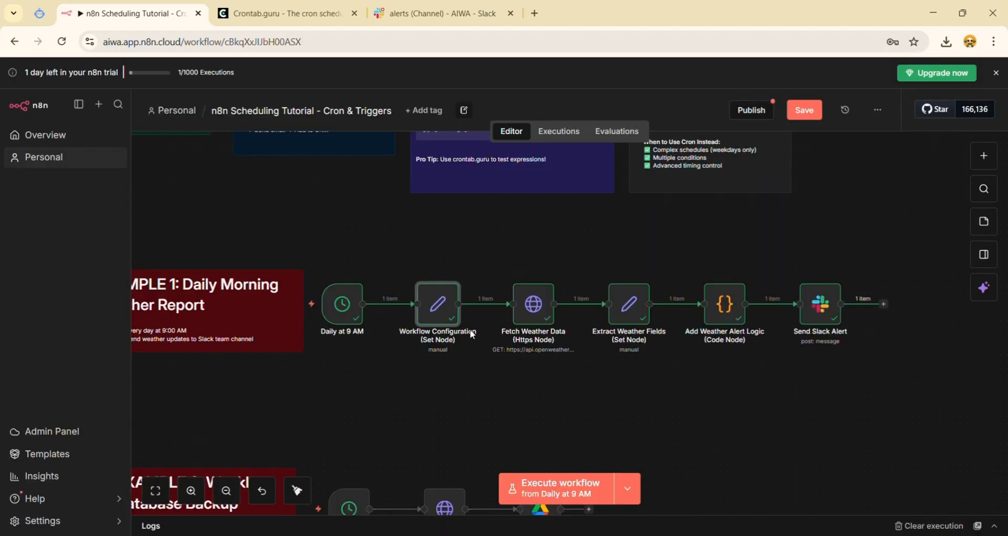
# - Review the Fetch Weather Data node's request settings and the Extract Weather Fields node's mappings, closing each node
pyautogui.doubleClick(531, 306)
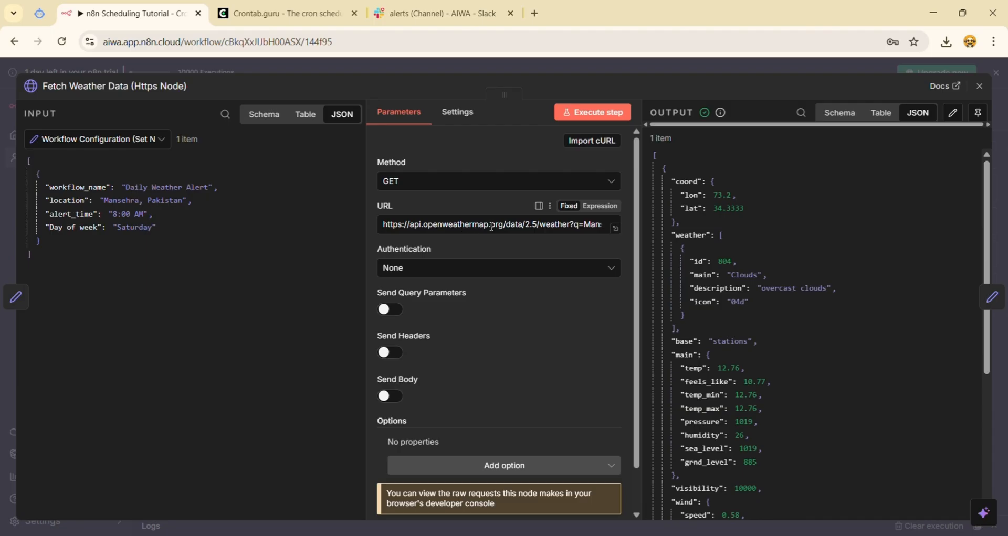
pyautogui.click(979, 86)
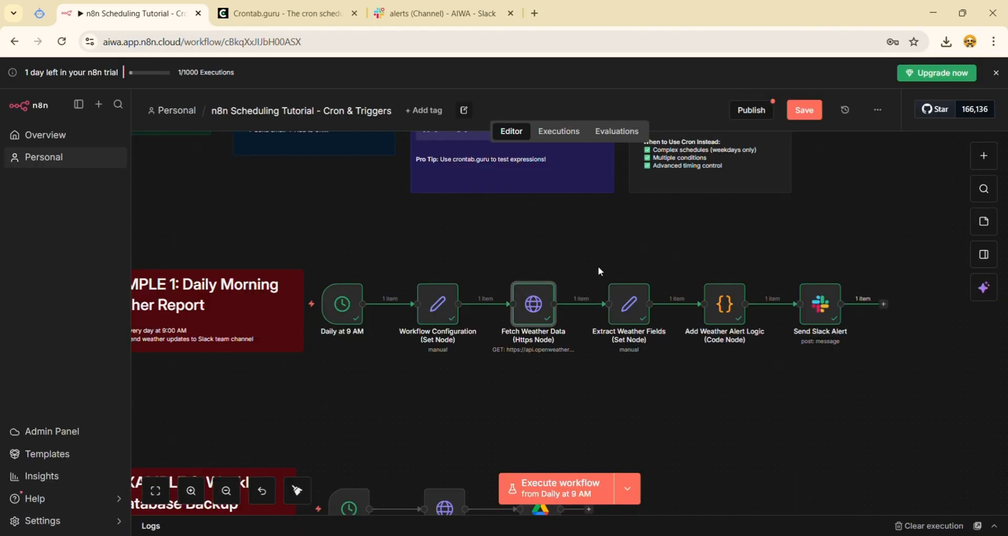
pyautogui.click(631, 313)
pyautogui.doubleClick(631, 312)
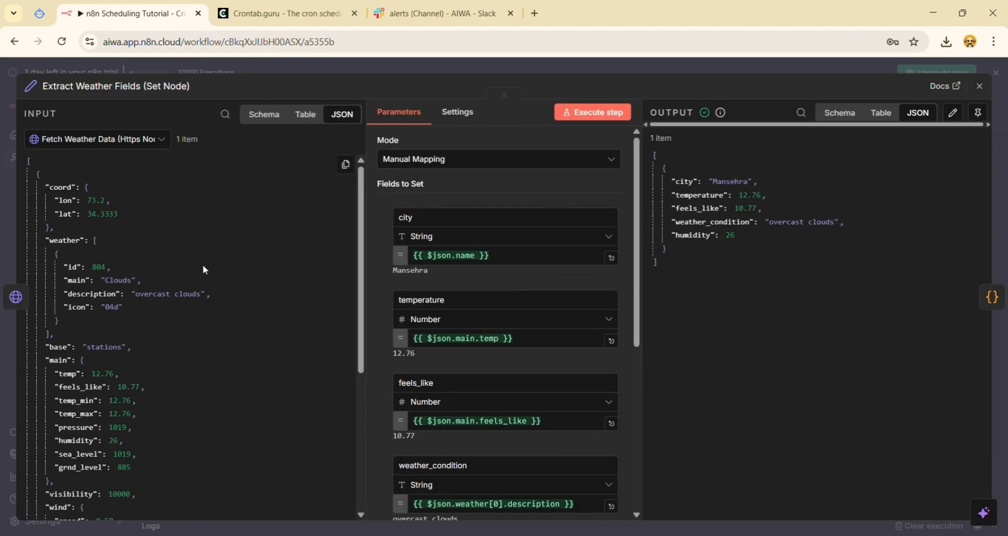
pyautogui.click(979, 86)
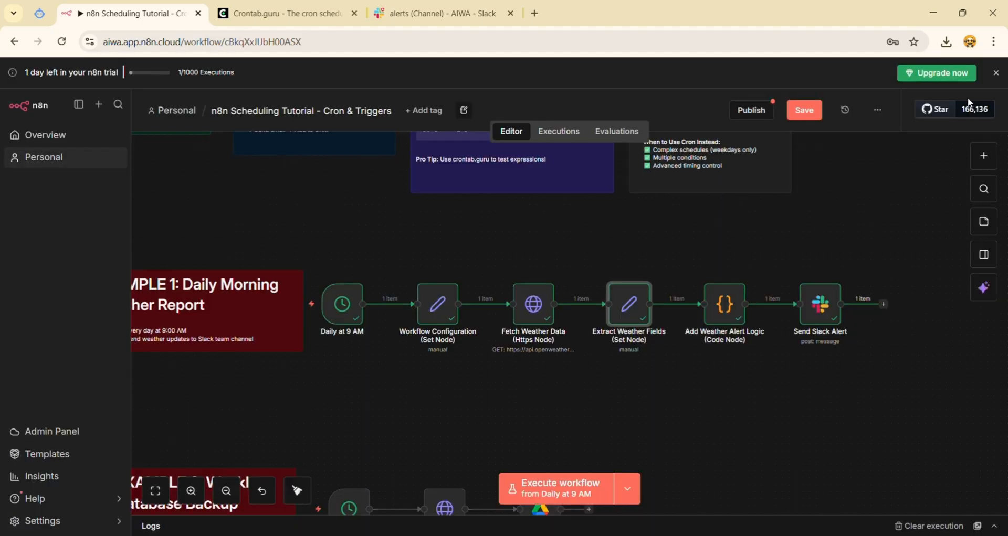
# - Read the JavaScript in the Add Weather Alert Logic node, examining the Heat Warning and Cold Alert conditions, and close it
pyautogui.doubleClick(715, 326)
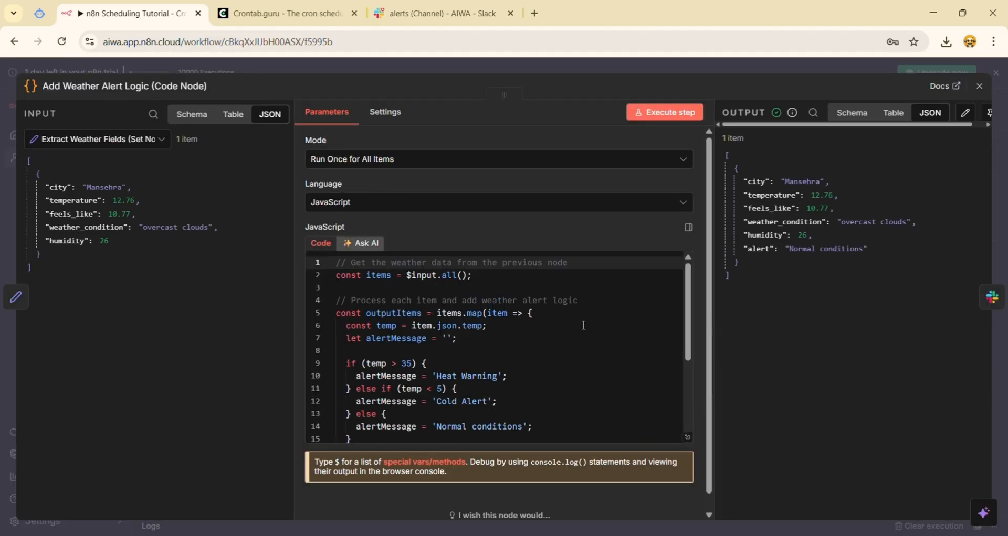
pyautogui.scroll(-3, 584, 325)
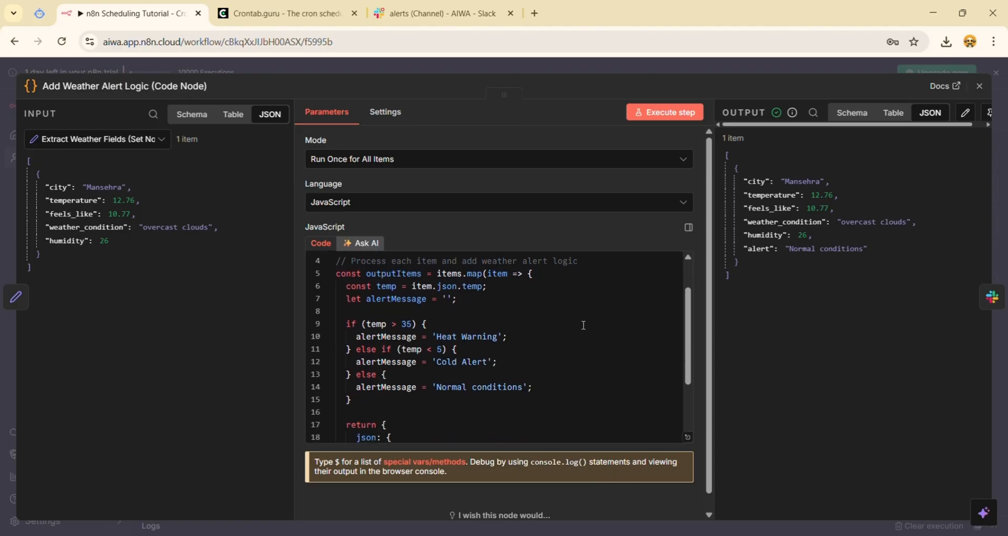
pyautogui.moveTo(435, 311); pyautogui.dragTo(499, 313)
pyautogui.moveTo(436, 337); pyautogui.dragTo(492, 339)
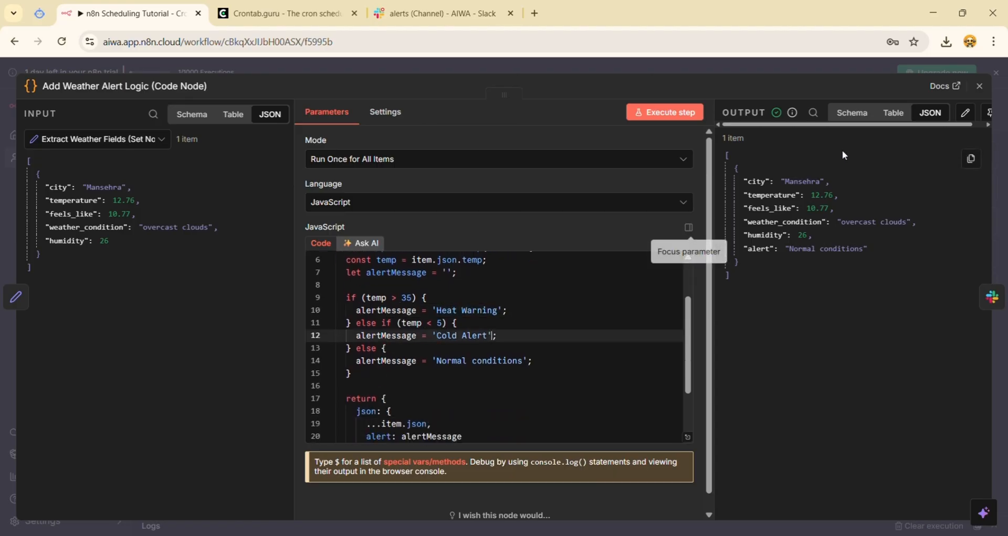
pyautogui.click(979, 86)
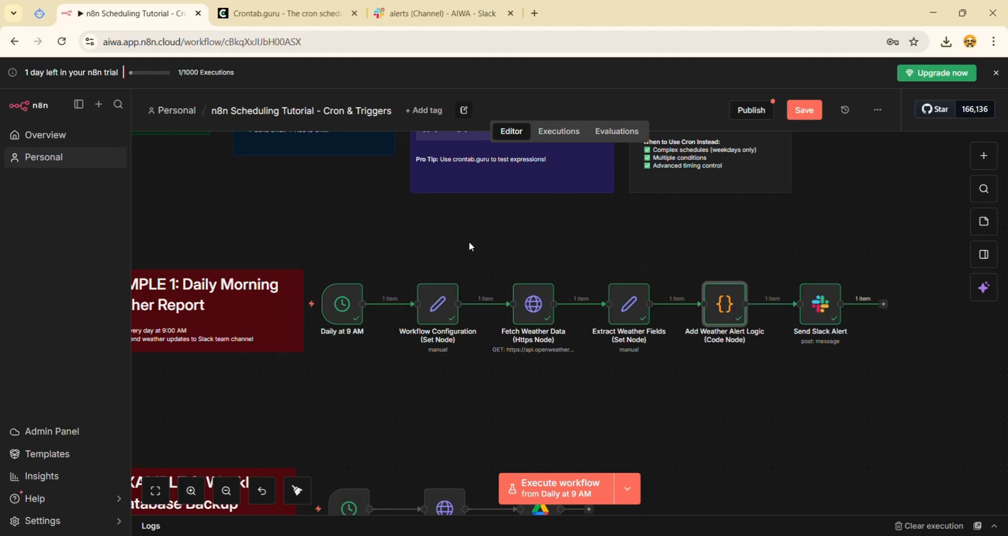
# - Open the Send Slack Alert node and examine its channel, message type and message text settings
pyautogui.click(824, 309)
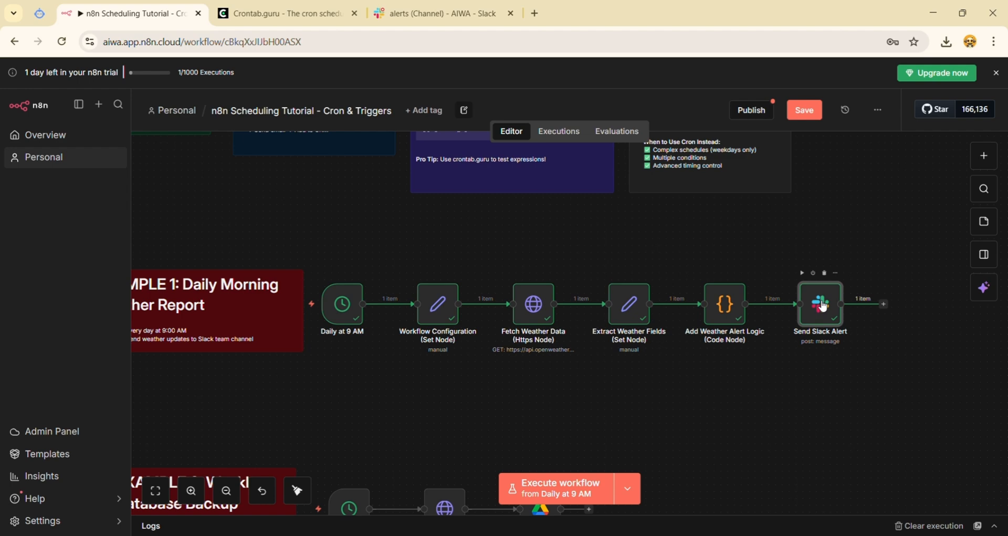
pyautogui.doubleClick(824, 308)
pyautogui.scroll(-3, 514, 334)
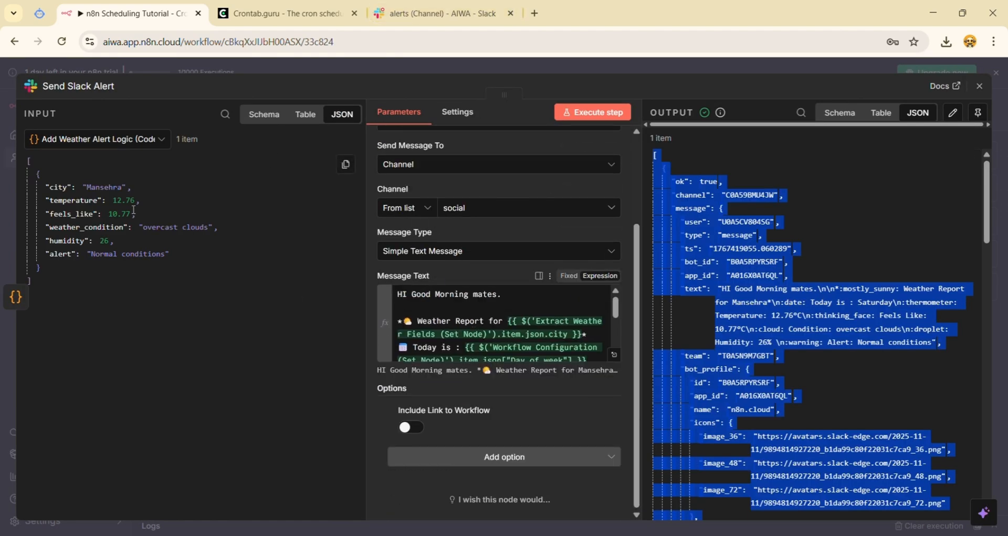
pyautogui.scroll(2, 501, 270)
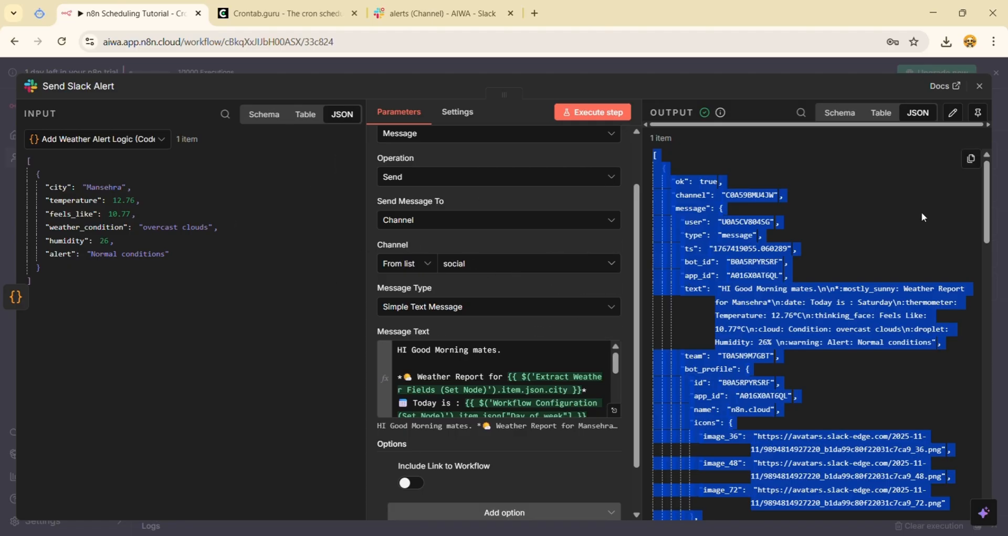
# - Close the Send Slack Alert node and change the Example 2 sticky note's heading to "Weekly website Backup"
pyautogui.click(978, 87)
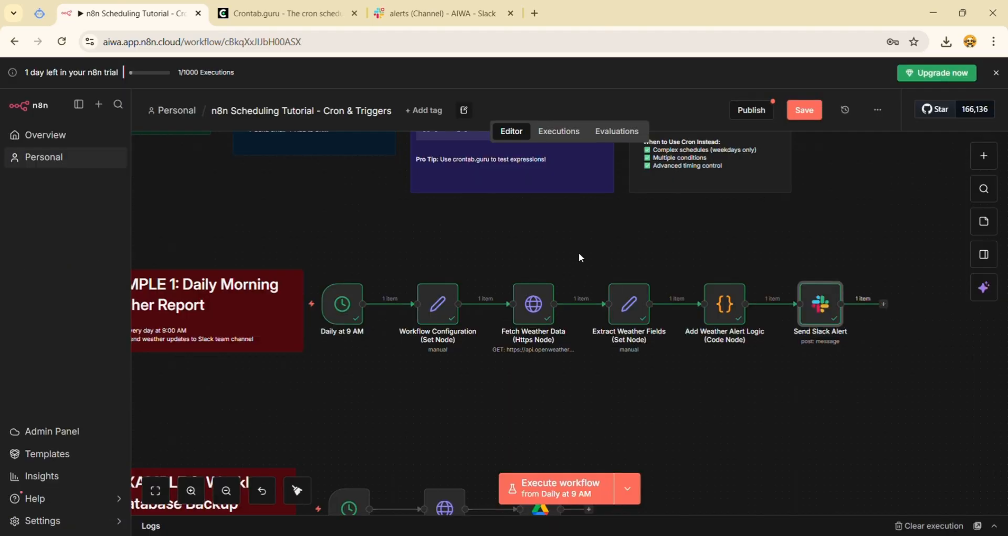
pyautogui.hscroll(-3, 380, 395)
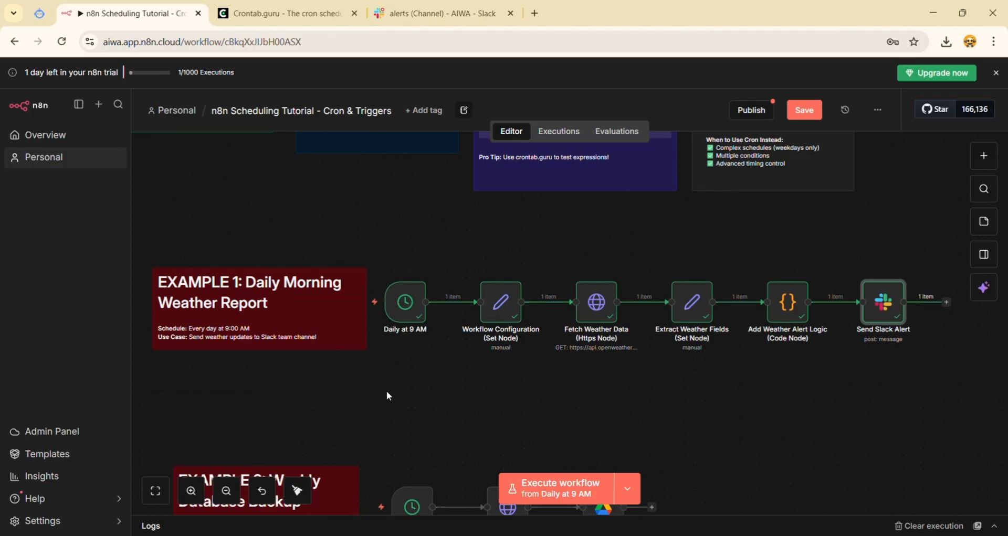
pyautogui.scroll(-3, 388, 397)
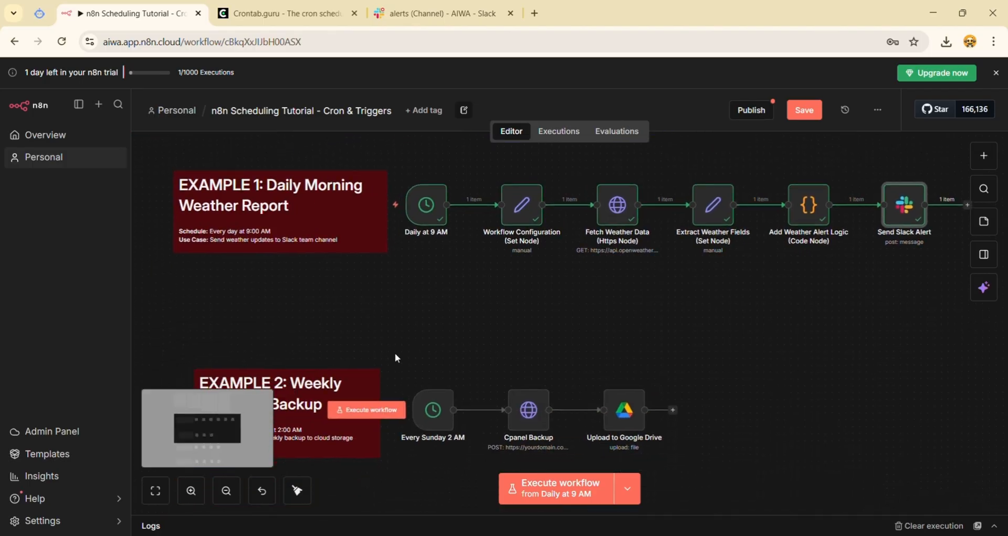
pyautogui.scroll(-2, 395, 354)
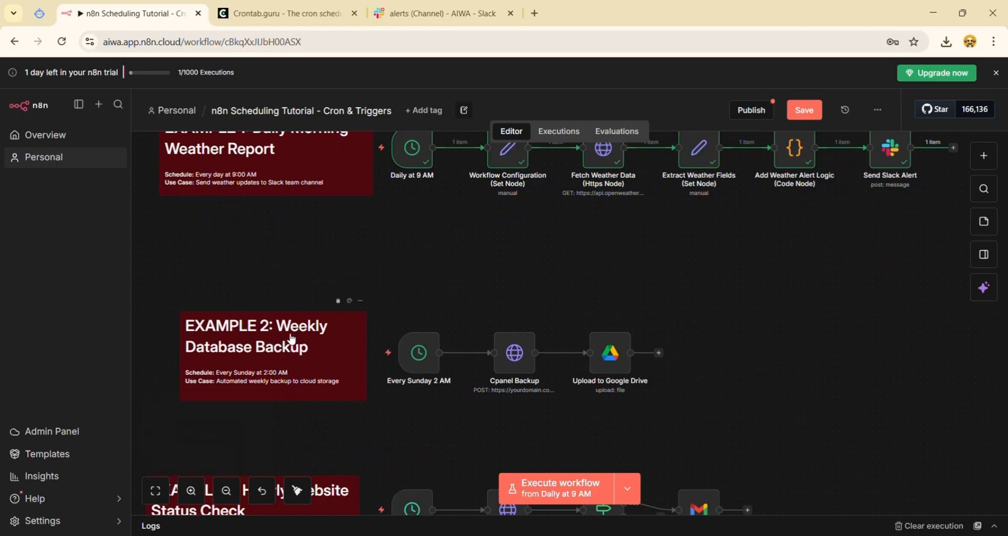
pyautogui.doubleClick(234, 353)
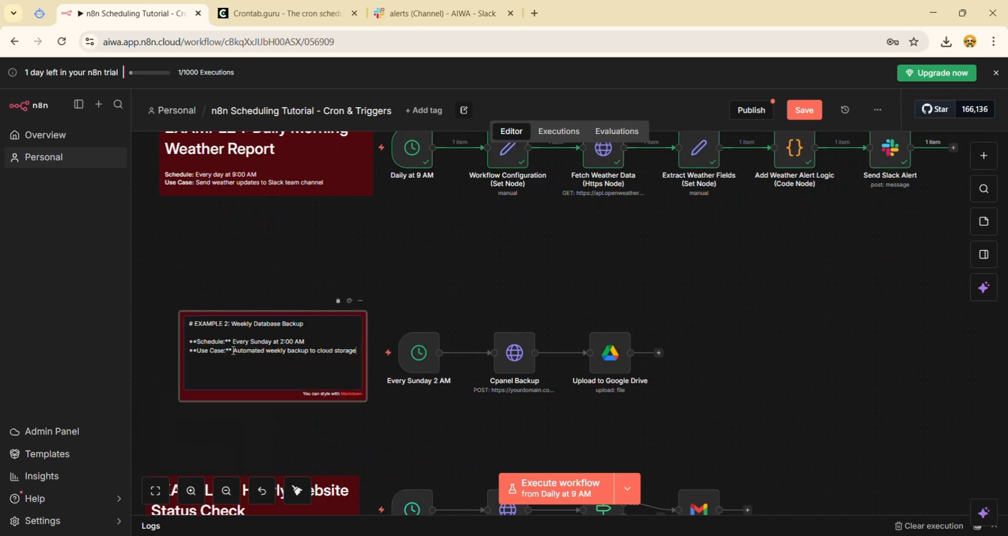
pyautogui.doubleClick(268, 325)
pyautogui.write('website')
pyautogui.press('Return')
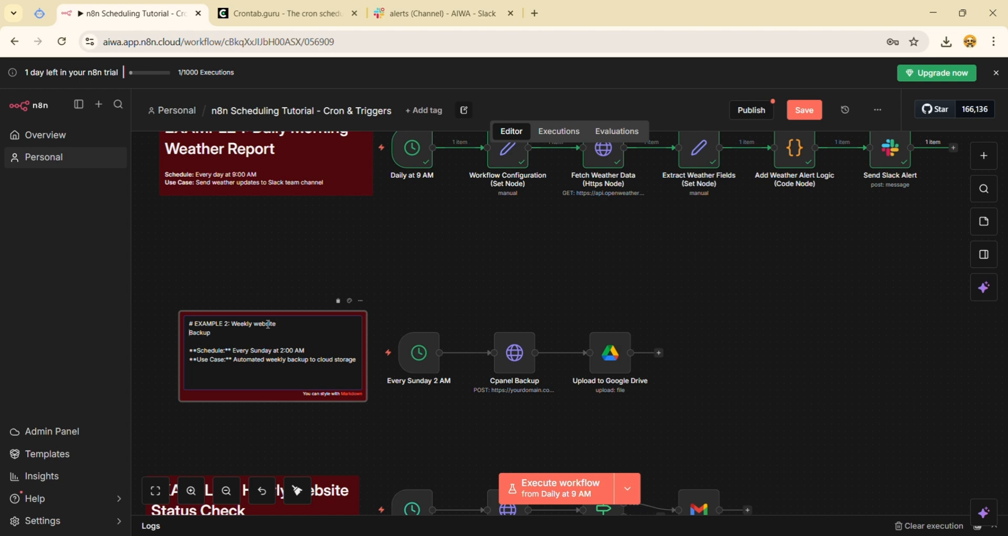
pyautogui.press('BackSpace')
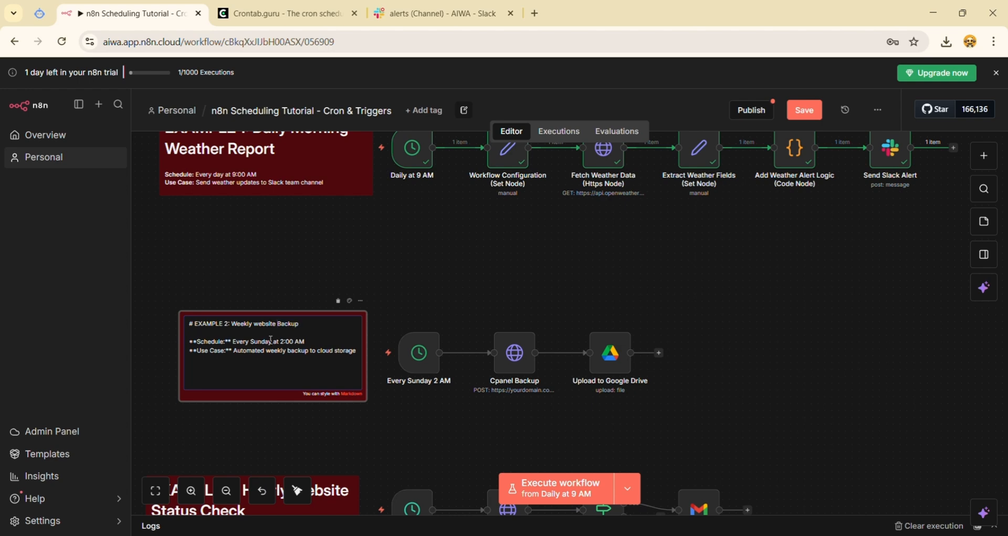
pyautogui.click(409, 290)
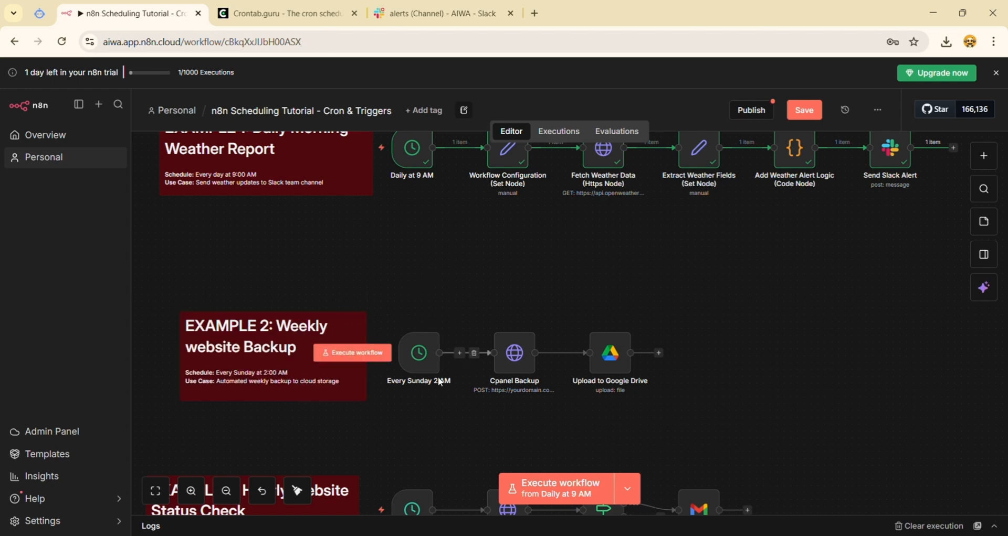
# - Examine the Every Sunday 2 AM trigger's mode options and schedule fields and the Cpanel Backup node's request settings, closing each node
pyautogui.doubleClick(423, 353)
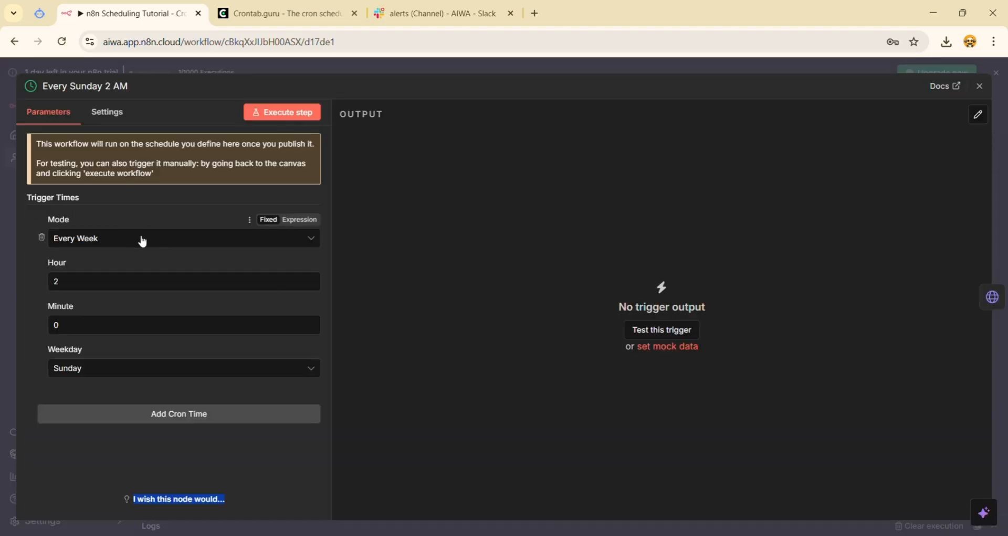
pyautogui.click(140, 239)
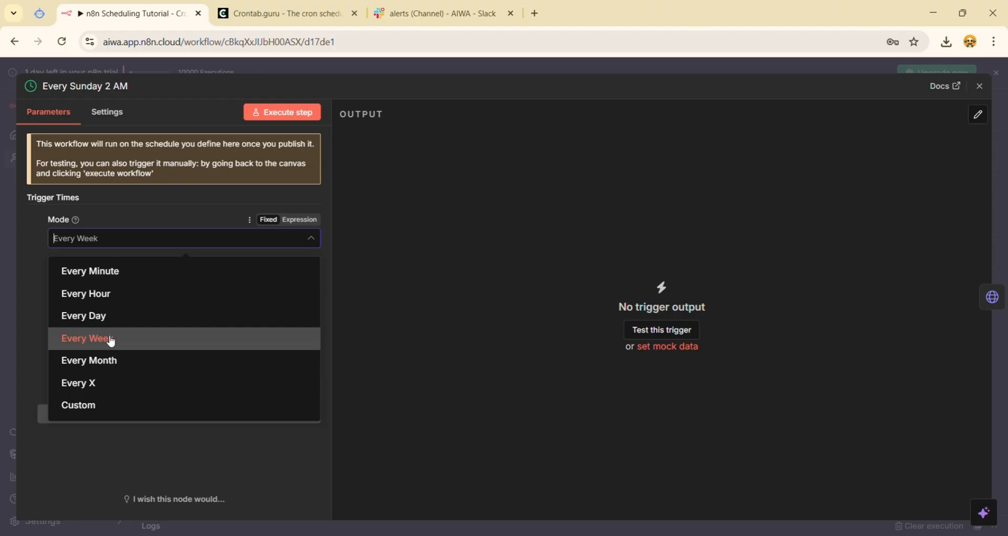
pyautogui.click(380, 358)
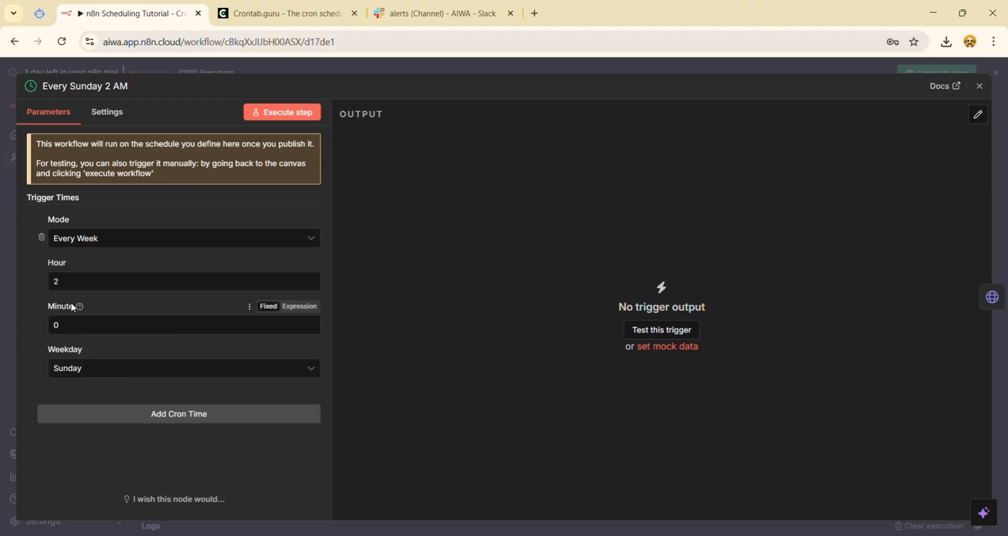
pyautogui.click(67, 285)
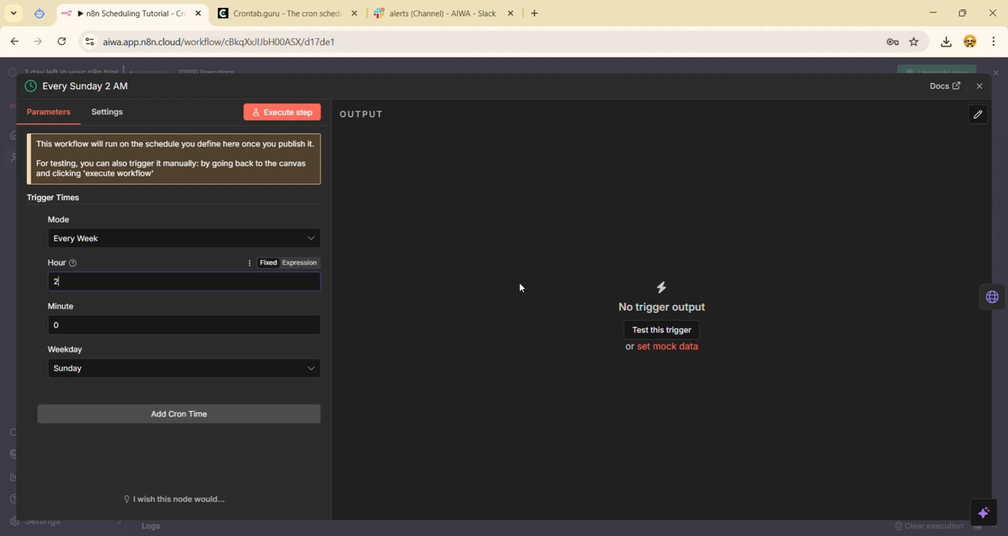
pyautogui.click(295, 379)
pyautogui.click(294, 379)
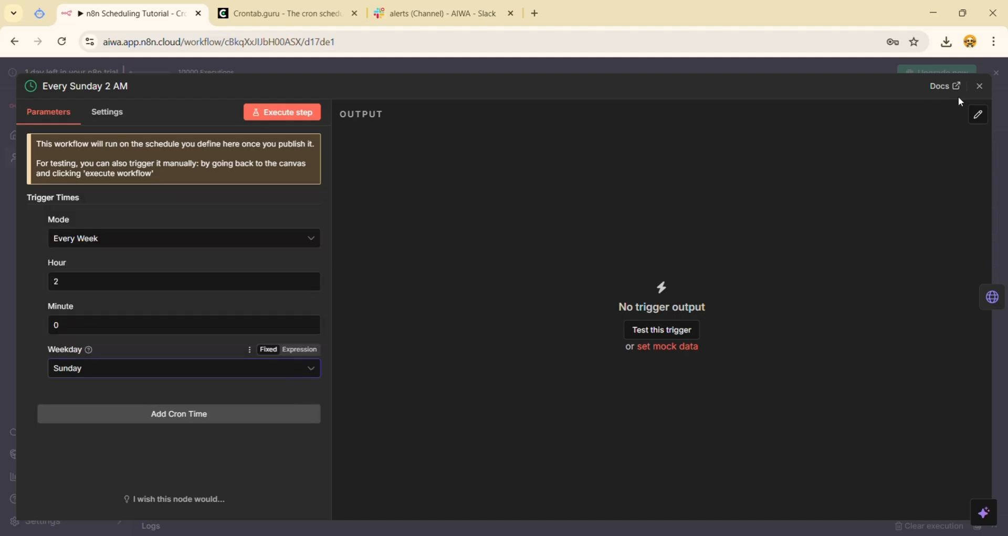
pyautogui.click(979, 86)
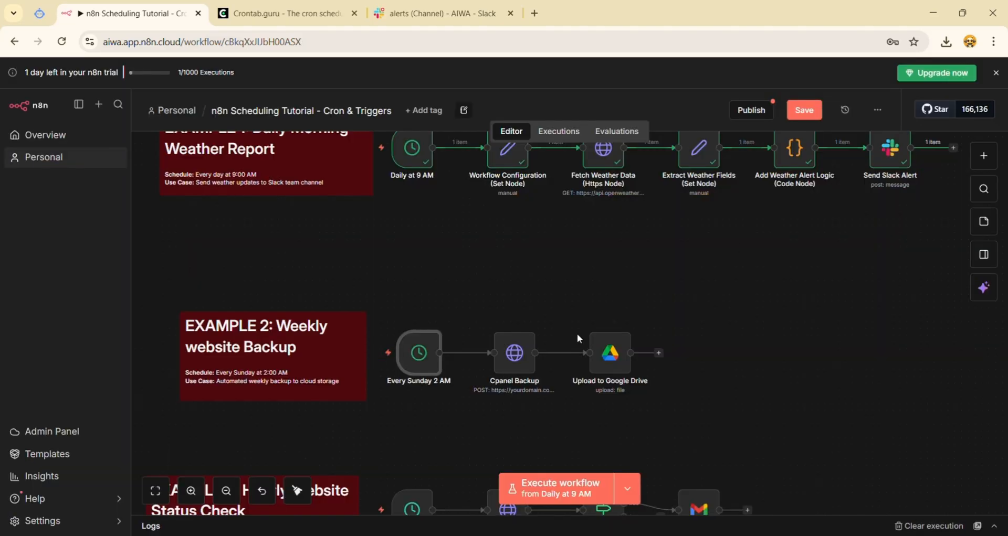
pyautogui.doubleClick(515, 362)
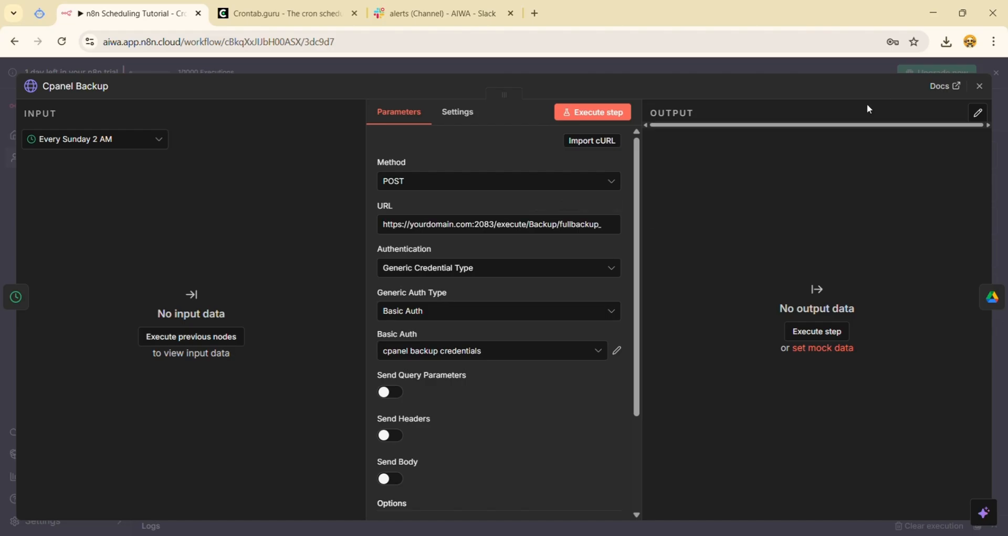
pyautogui.click(982, 86)
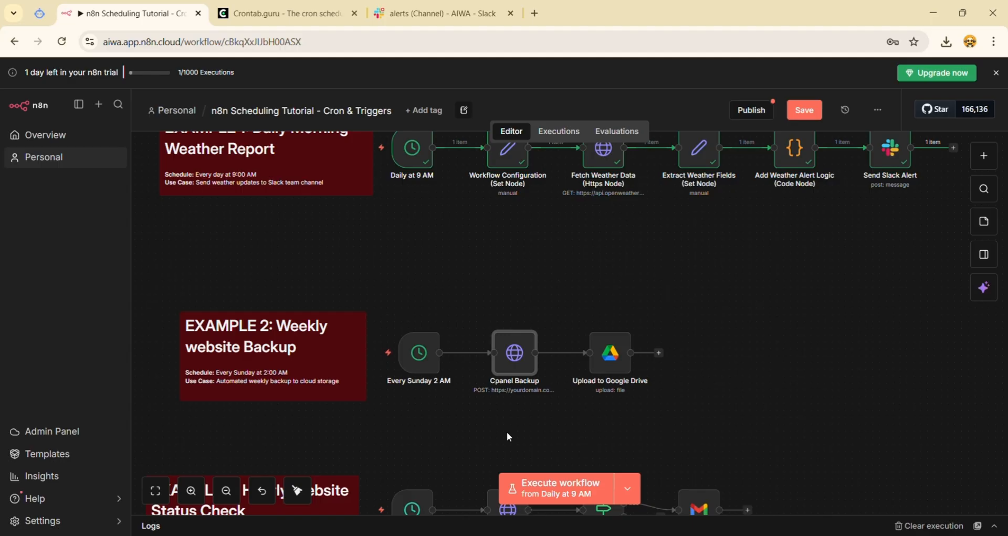
# - Examine the Example 3 Hourly Website Status Check workflow, following its nodes from Every Hour through Check Website and Is Site Down? to Send a message
pyautogui.scroll(-5, 507, 434)
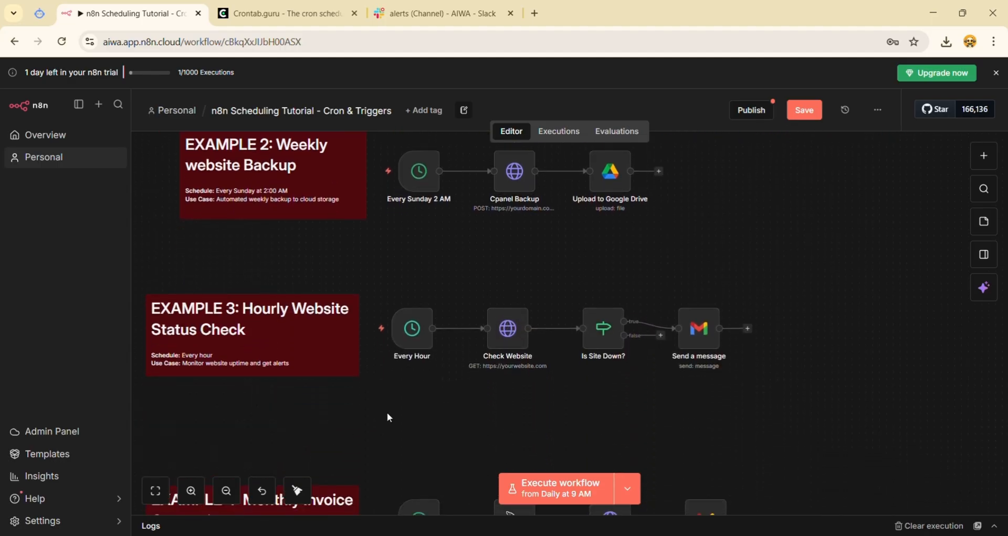
pyautogui.moveTo(400, 385)
pyautogui.moveTo(303, 391)
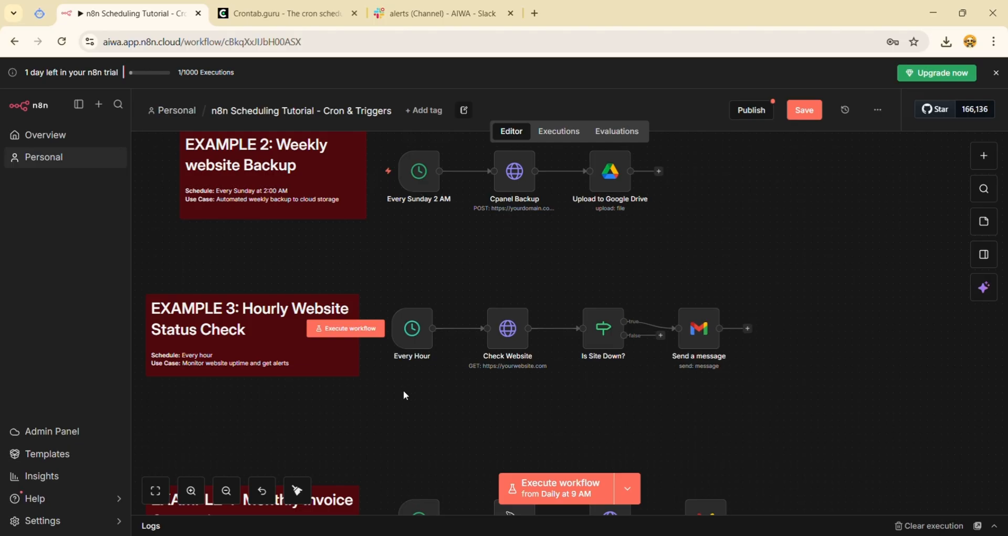
pyautogui.moveTo(413, 327)
pyautogui.moveTo(515, 328)
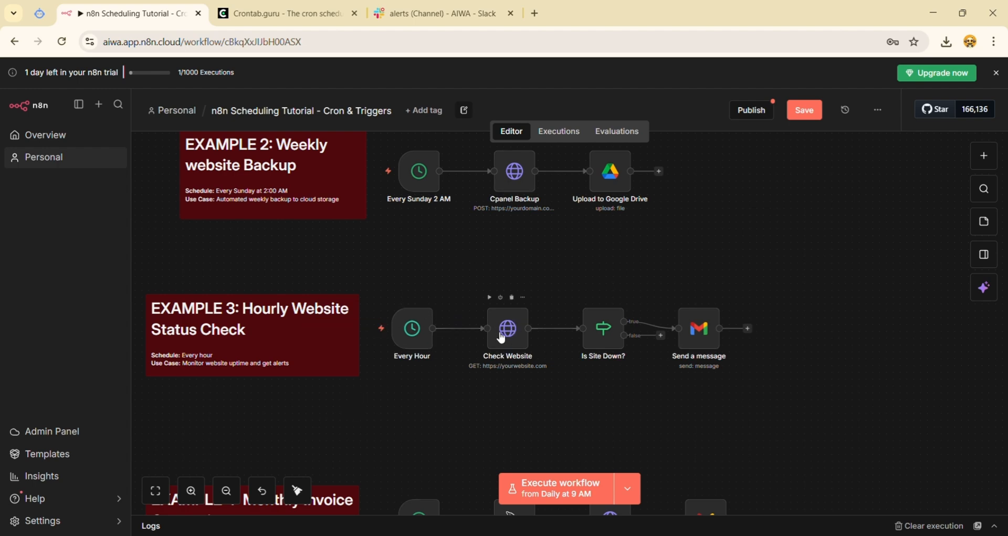
pyautogui.moveTo(584, 323)
pyautogui.moveTo(690, 330)
# - Review the Example 4 Monthly Invoice Generation workflow, examining the Get Active Clients query and the Generate Invoice request settings, and close each node
pyautogui.scroll(-1, 395, 407)
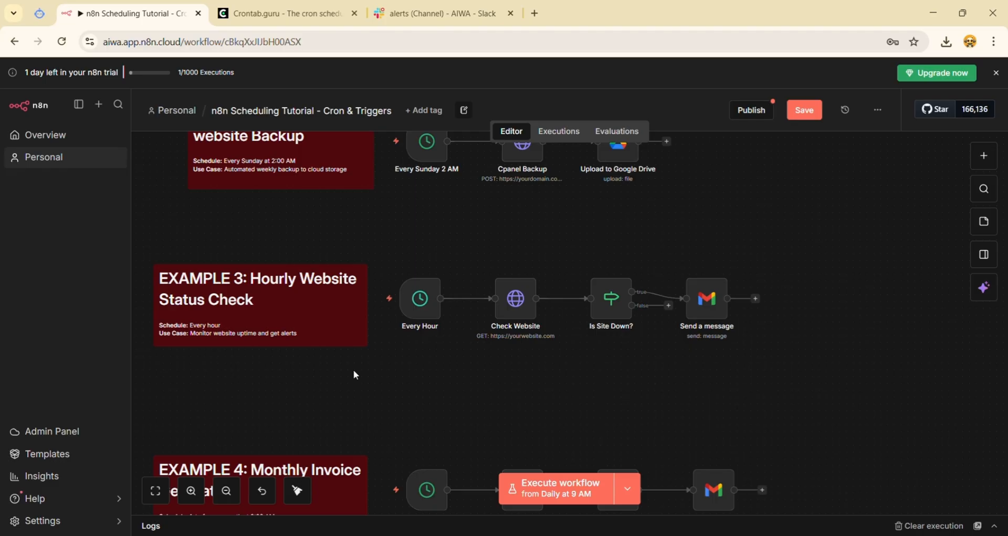
pyautogui.scroll(-4, 353, 370)
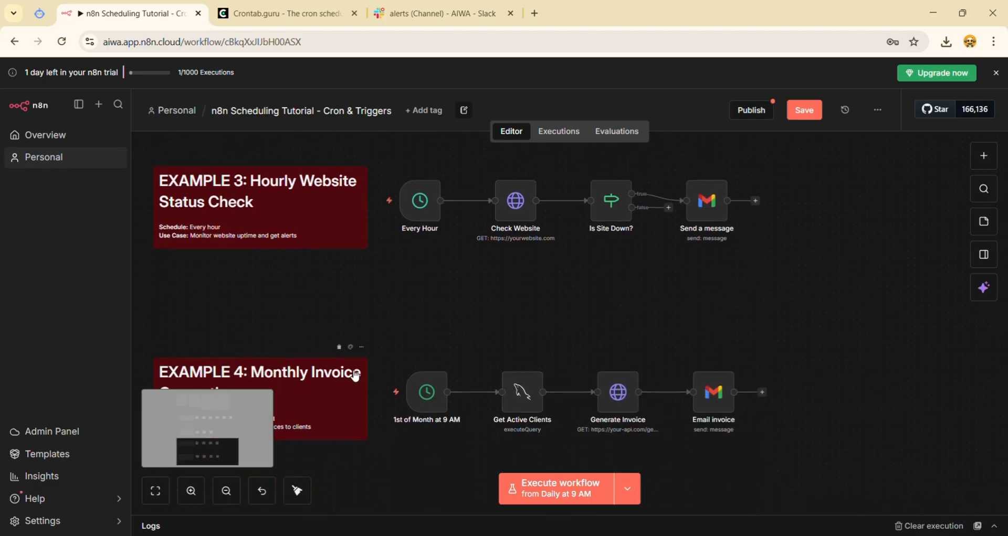
pyautogui.scroll(-1, 406, 302)
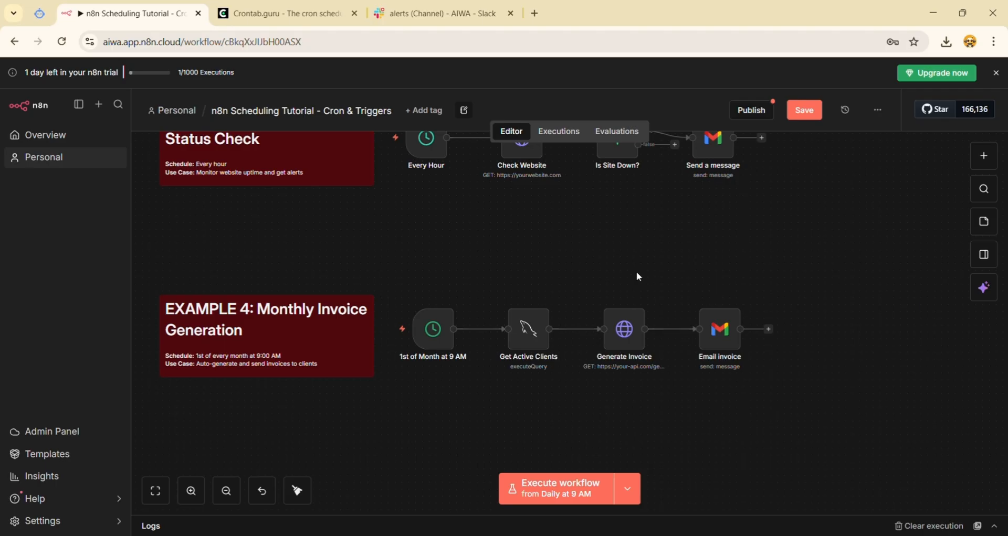
pyautogui.doubleClick(532, 345)
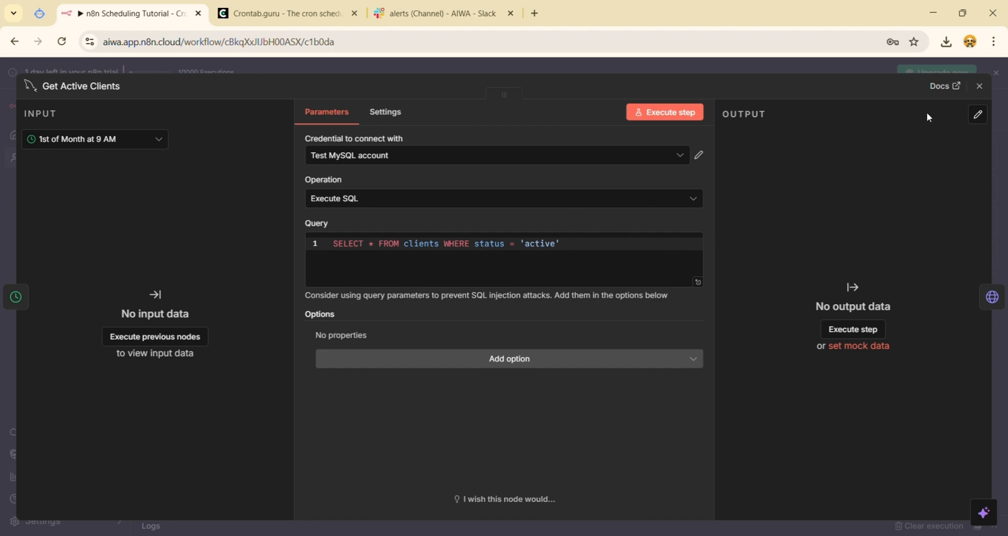
pyautogui.click(979, 86)
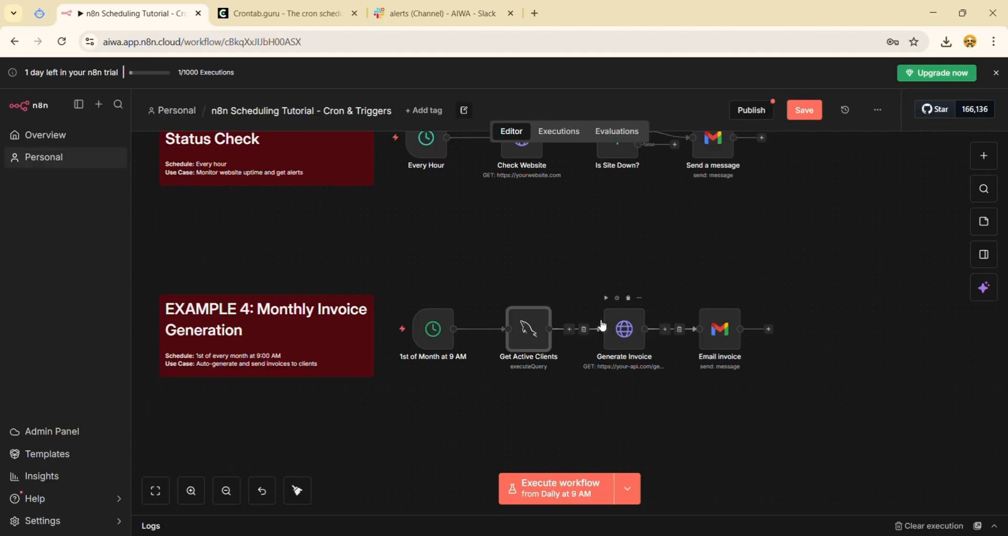
pyautogui.doubleClick(623, 328)
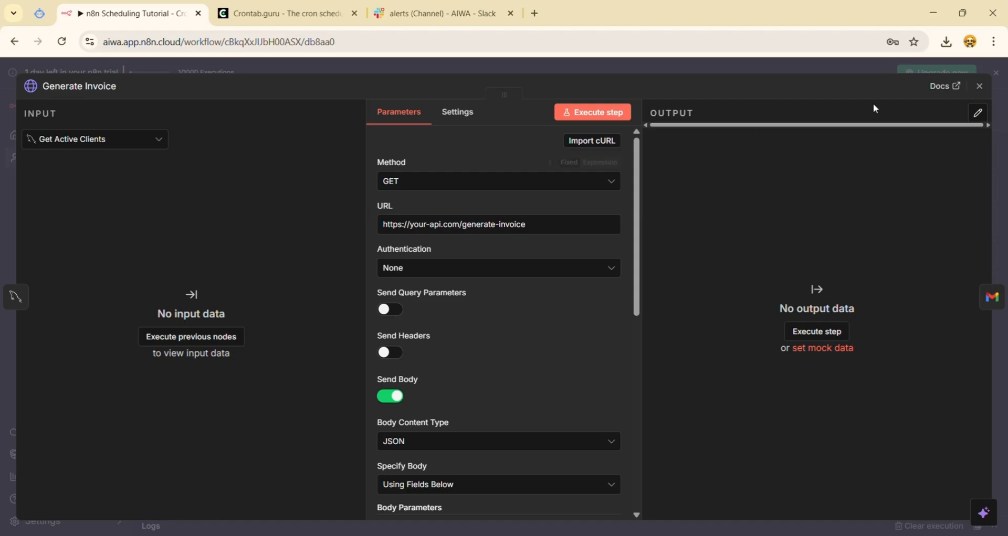
pyautogui.click(980, 87)
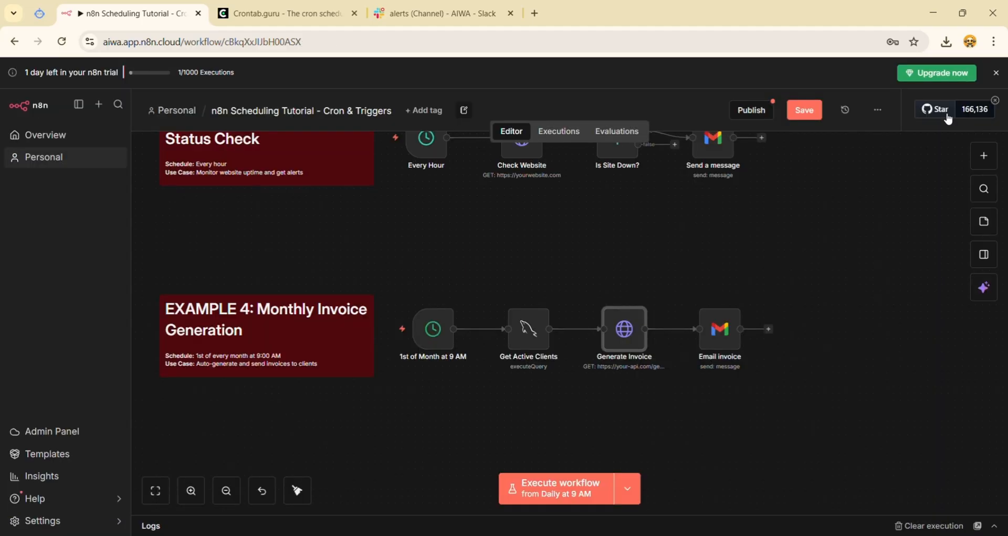